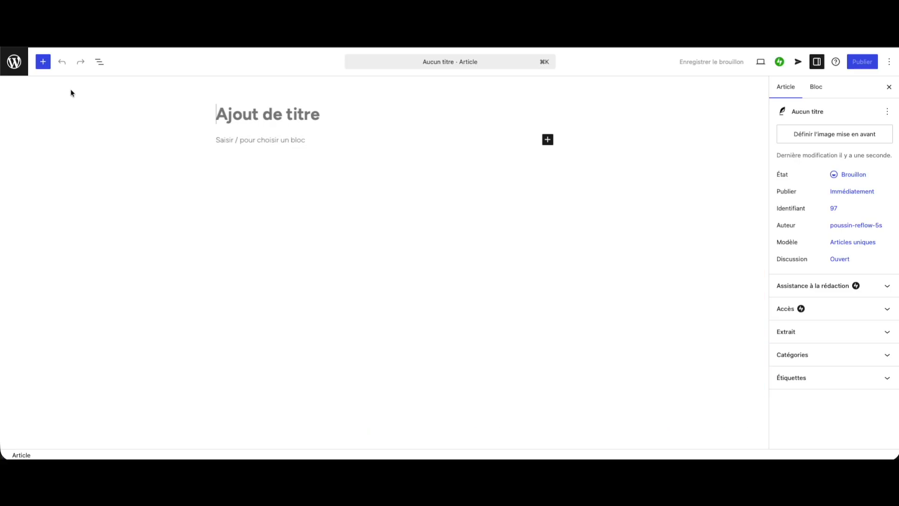
Browse the block library, the list view and the quick block inserter of the empty article.
{"action": "left_click", "coordinate": [43, 61]}
{"action": "scroll", "coordinate": [66, 141], "scroll_direction": "down", "scroll_amount": 7}
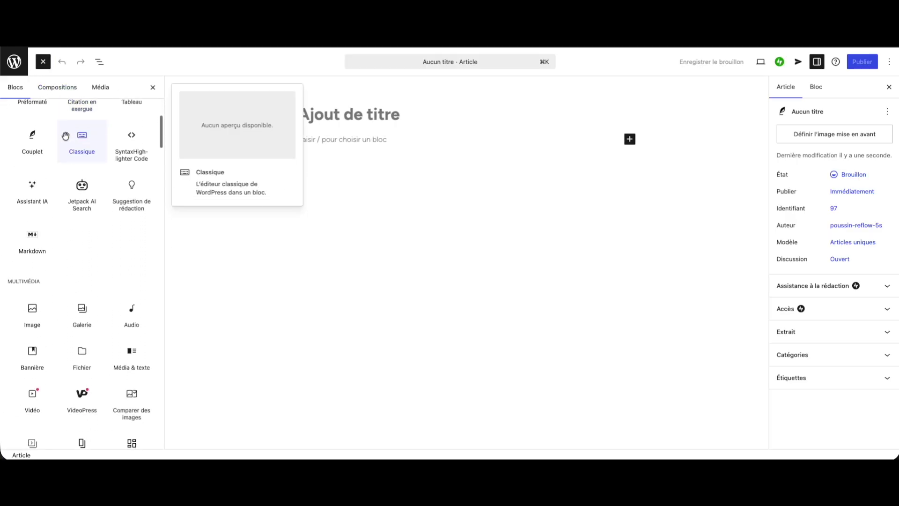
{"action": "scroll", "coordinate": [65, 138], "scroll_direction": "up", "scroll_amount": 3}
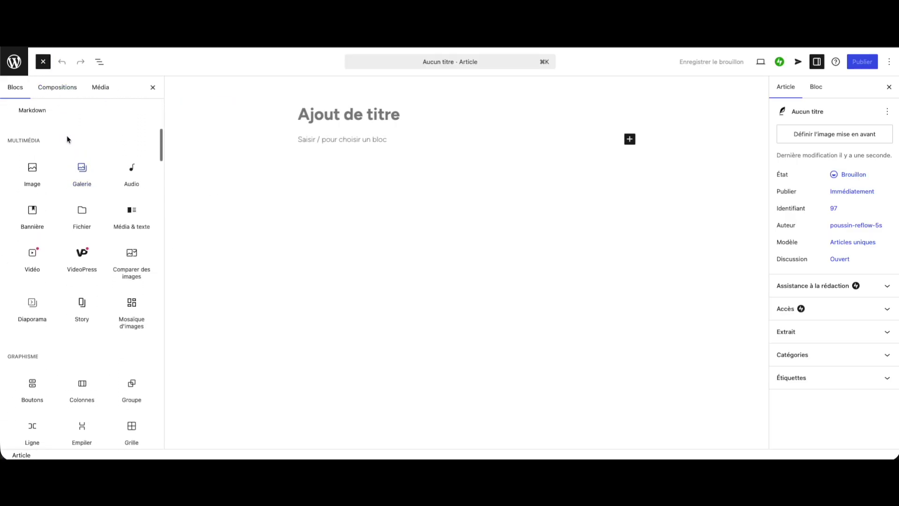
{"action": "left_click", "coordinate": [100, 63]}
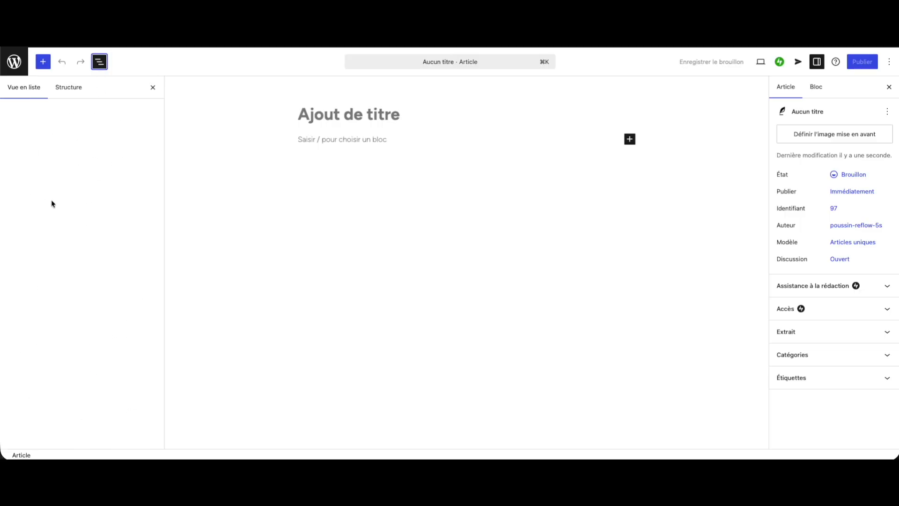
{"action": "left_click", "coordinate": [293, 130]}
{"action": "left_click", "coordinate": [153, 87]}
{"action": "left_click", "coordinate": [216, 116]}
{"action": "left_click", "coordinate": [274, 139]}
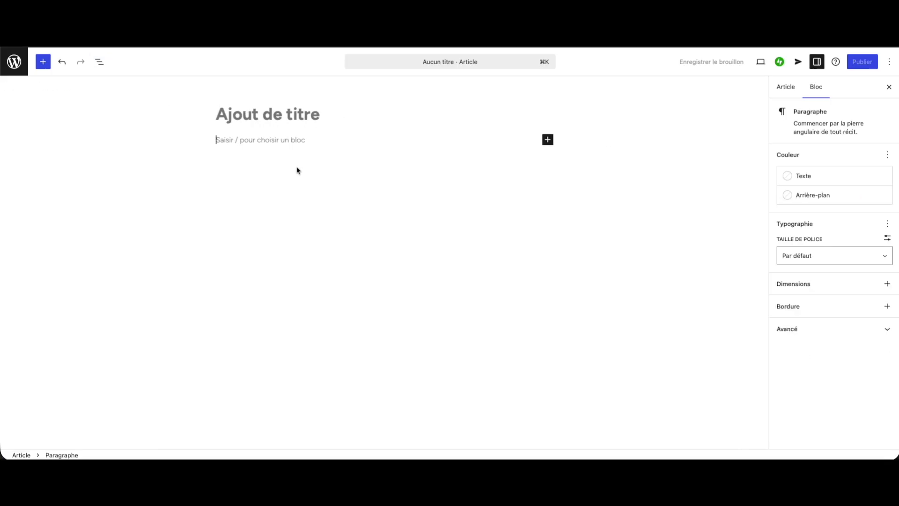
{"action": "left_click", "coordinate": [548, 139]}
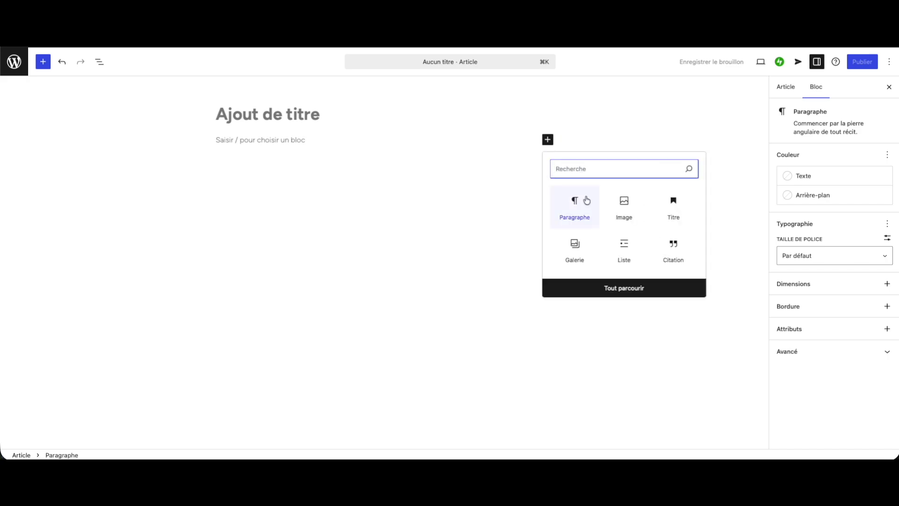
{"action": "left_click", "coordinate": [379, 178]}
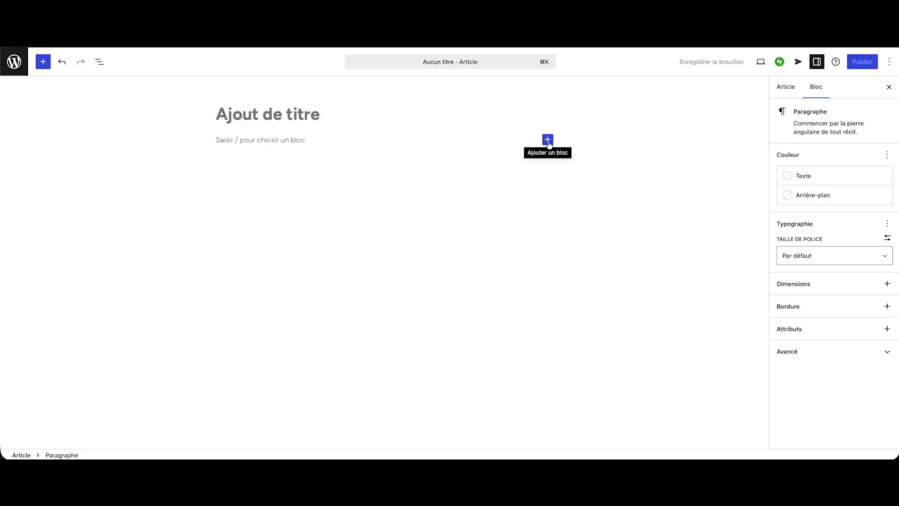
Review the two ways of adding a block, the document overview and the article settings.
{"action": "left_click", "coordinate": [43, 63]}
{"action": "left_click", "coordinate": [44, 62]}
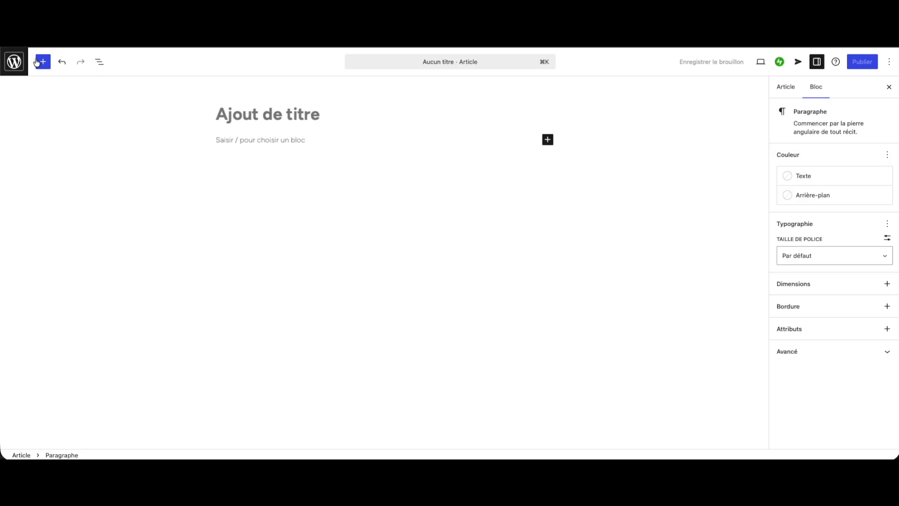
{"action": "left_click", "coordinate": [43, 62]}
{"action": "left_click", "coordinate": [43, 62]}
{"action": "left_click", "coordinate": [548, 141]}
{"action": "left_click", "coordinate": [548, 140]}
{"action": "left_click", "coordinate": [99, 61]}
{"action": "left_click", "coordinate": [99, 62]}
{"action": "left_click", "coordinate": [786, 88]}
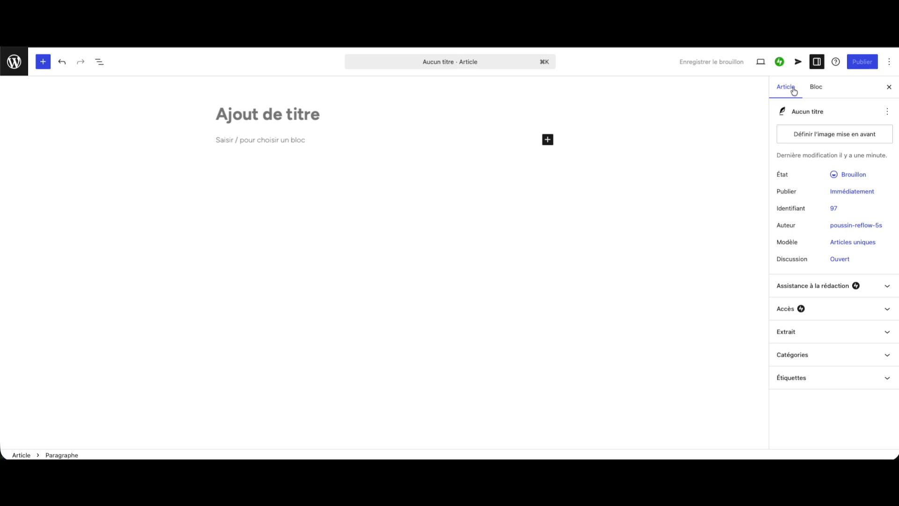
Title the article "Le Baptistère de la Cathédrale" and continue into the first paragraph.
{"action": "left_click", "coordinate": [665, 155]}
{"action": "left_click", "coordinate": [329, 110]}
{"action": "type", "text": "Le "}
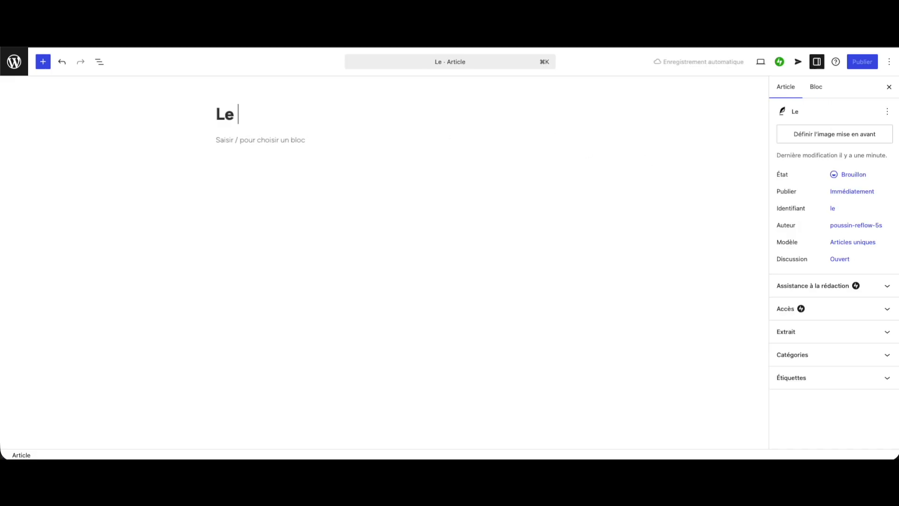
{"action": "type", "text": "Baptis"}
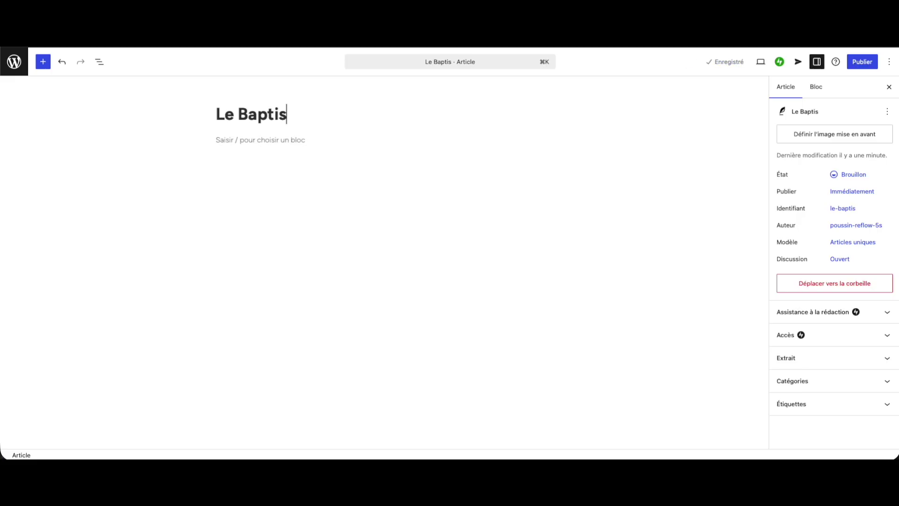
{"action": "type", "text": "tère de "}
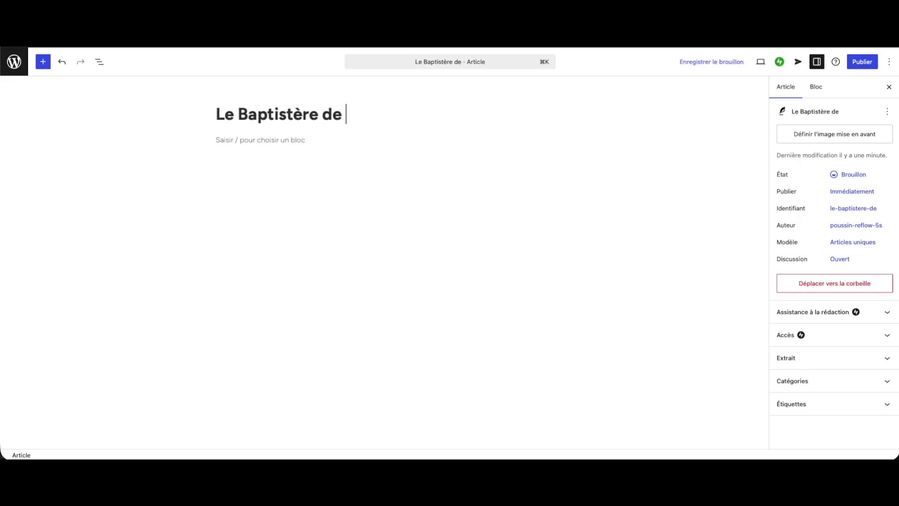
{"action": "type", "text": "la Cathé"}
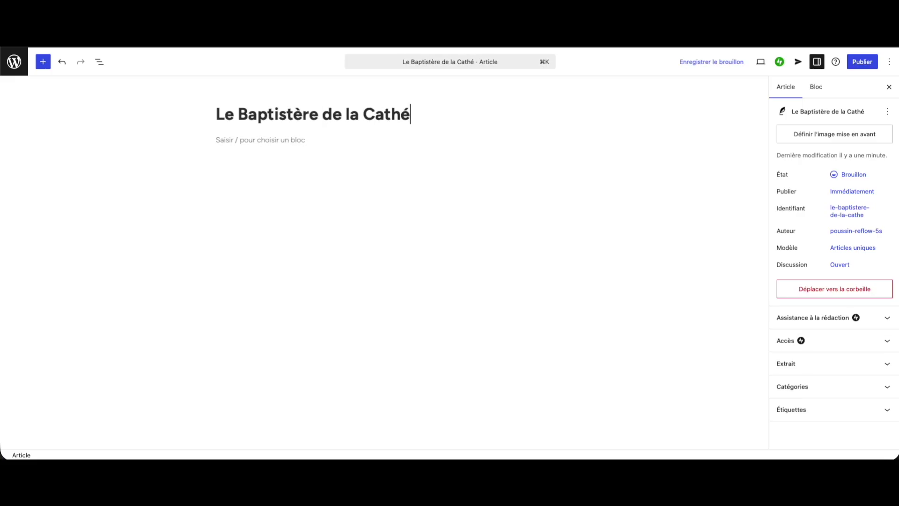
{"action": "type", "text": "drale"}
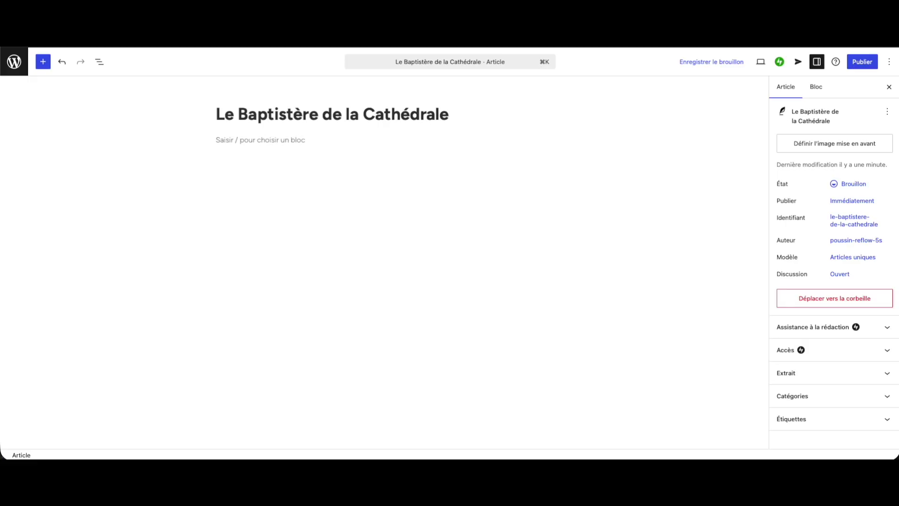
{"action": "key", "text": "Return"}
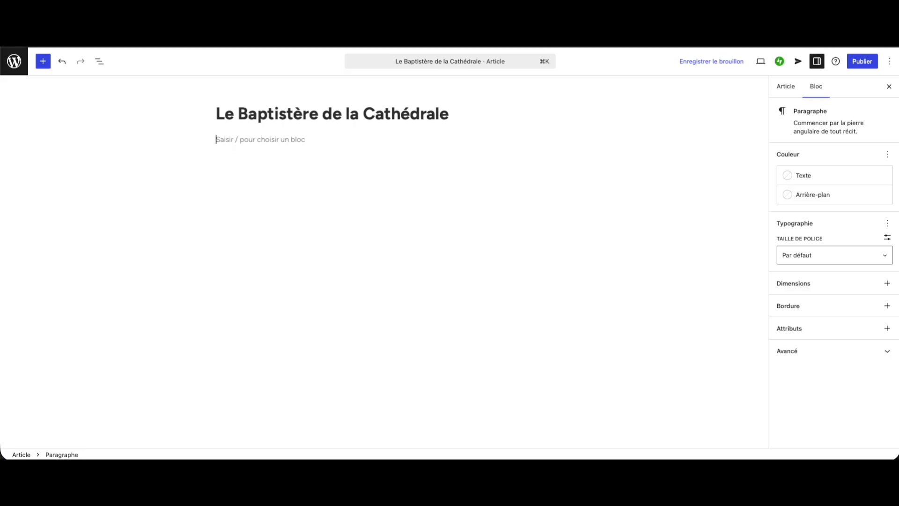
Create a new category named "Histoire de Limoges" for the article.
{"action": "left_click", "coordinate": [793, 90]}
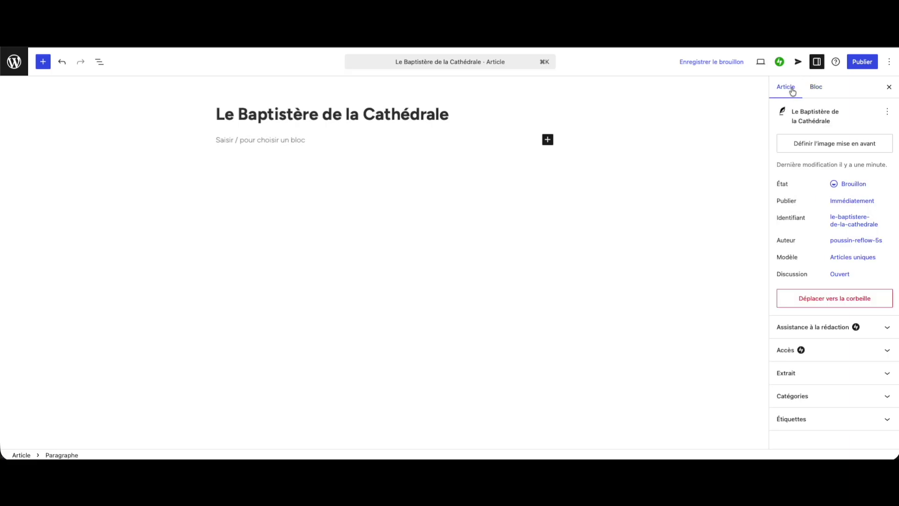
{"action": "left_click", "coordinate": [858, 398]}
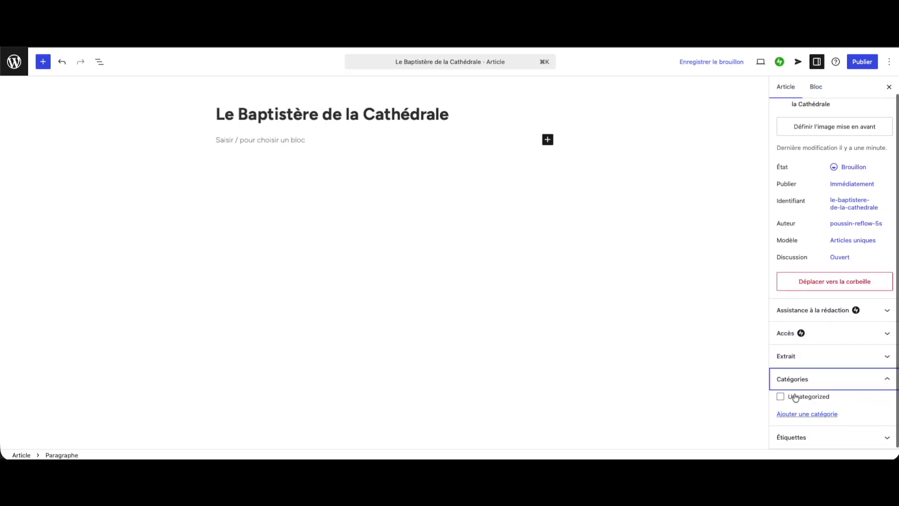
{"action": "left_click", "coordinate": [803, 414]}
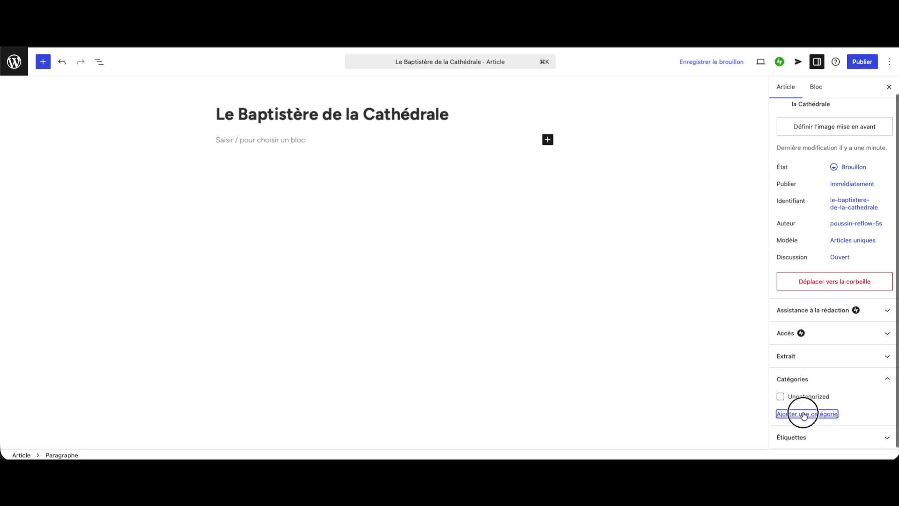
{"action": "scroll", "coordinate": [803, 414], "scroll_direction": "down", "scroll_amount": 4}
{"action": "left_click", "coordinate": [794, 343]}
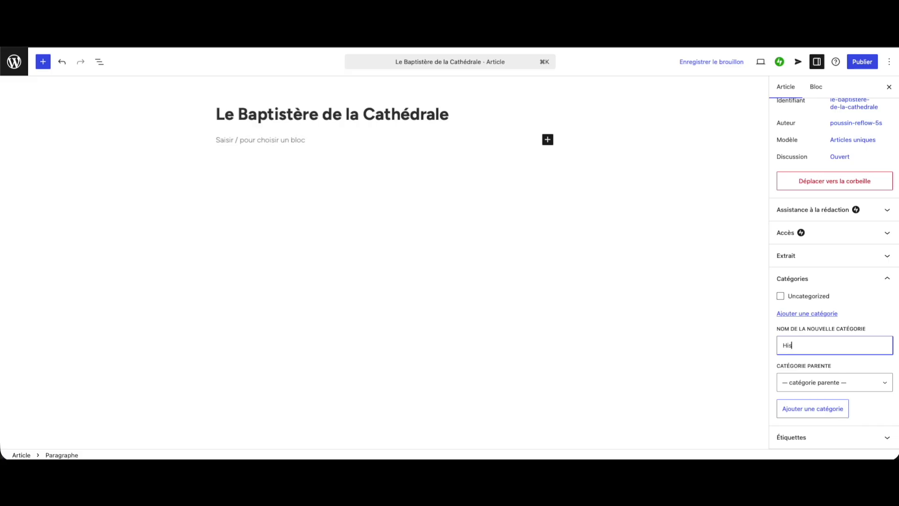
{"action": "type", "text": "Histoire de Limoges"}
{"action": "key", "text": "Return"}
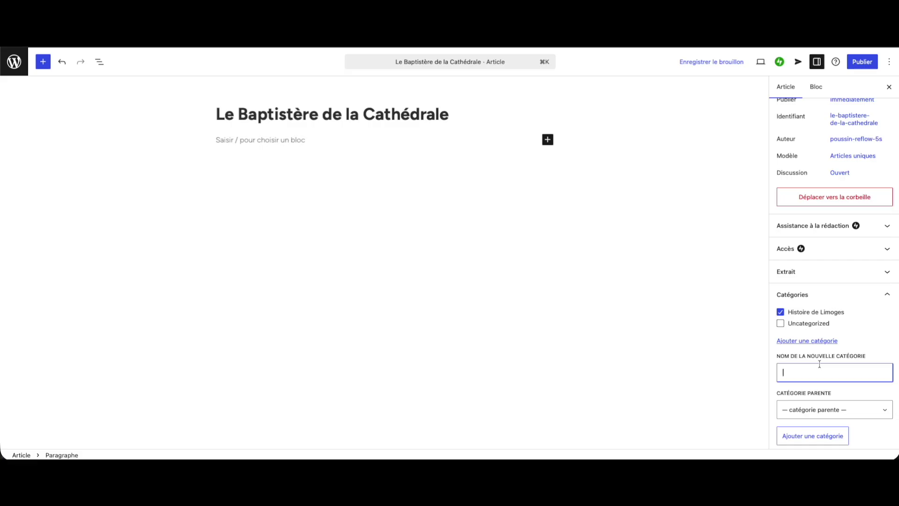
Create a second category named "Limoges" and keep "Histoire de Limoges" ticked as well.
{"action": "type", "text": "imoges"}
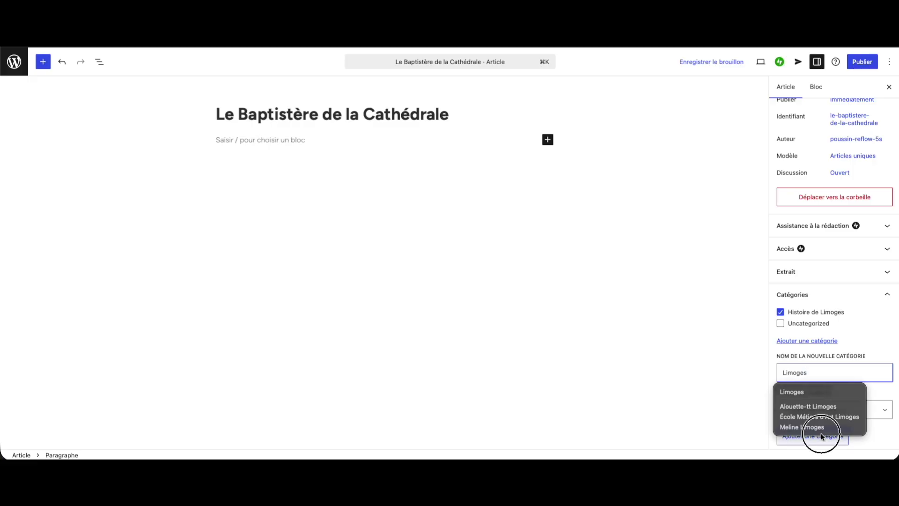
{"action": "left_click", "coordinate": [834, 439]}
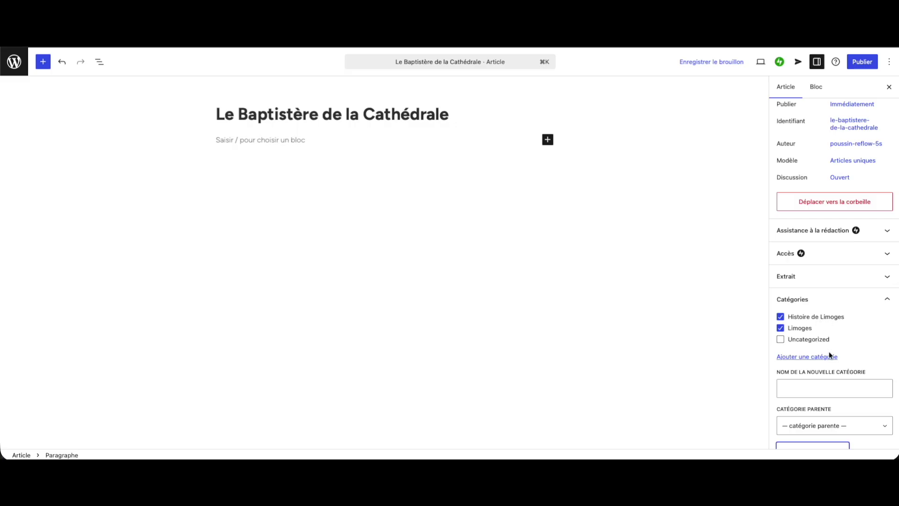
{"action": "left_click", "coordinate": [827, 319]}
{"action": "left_click", "coordinate": [827, 318]}
Write the body paragraph "Nouvelle recherches archéologiques... Mise à jour et création d'un jardin public sur les traces de l'ancien Baptistère de la Cathédrale.".
{"action": "left_click", "coordinate": [617, 255]}
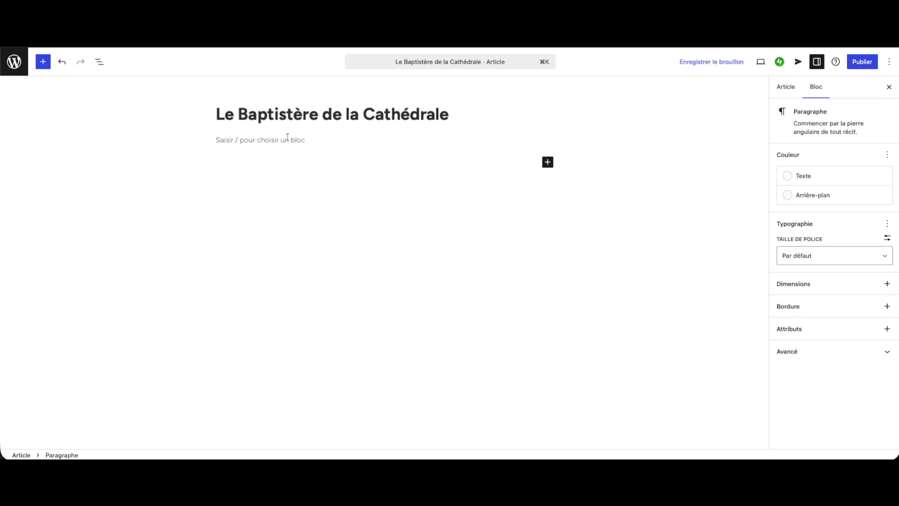
{"action": "left_click", "coordinate": [247, 136]}
{"action": "type", "text": "Nouvelle recherches archéologiques... Mise à jour et création d'un jardin public sur les traces de l'ancien Baptistère de la Cthédrale."}
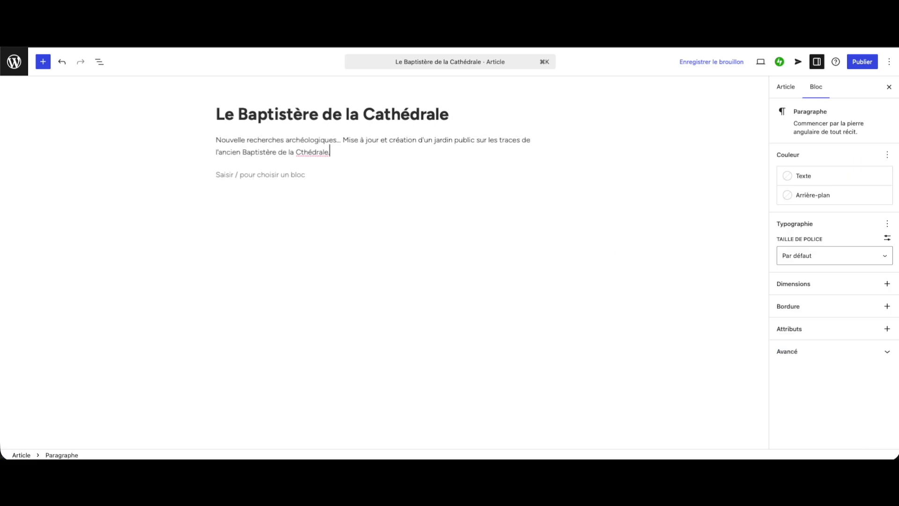
{"action": "key", "text": "Left"}
{"action": "key", "text": "Left"}
{"action": "key", "text": "Left"}
{"action": "key", "text": "Left"}
{"action": "key", "text": "Left"}
{"action": "key", "text": "Left"}
{"action": "key", "text": "Left"}
{"action": "type", "text": "a"}
{"action": "left_click", "coordinate": [350, 154]}
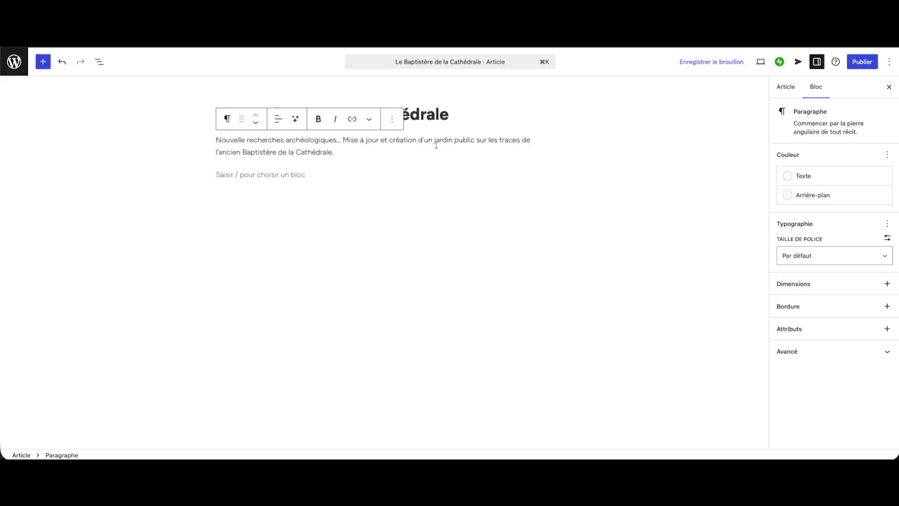
Show the list view, select the text paragraph and give it the light grey theme background #DDDDDD.
{"action": "left_click", "coordinate": [98, 61]}
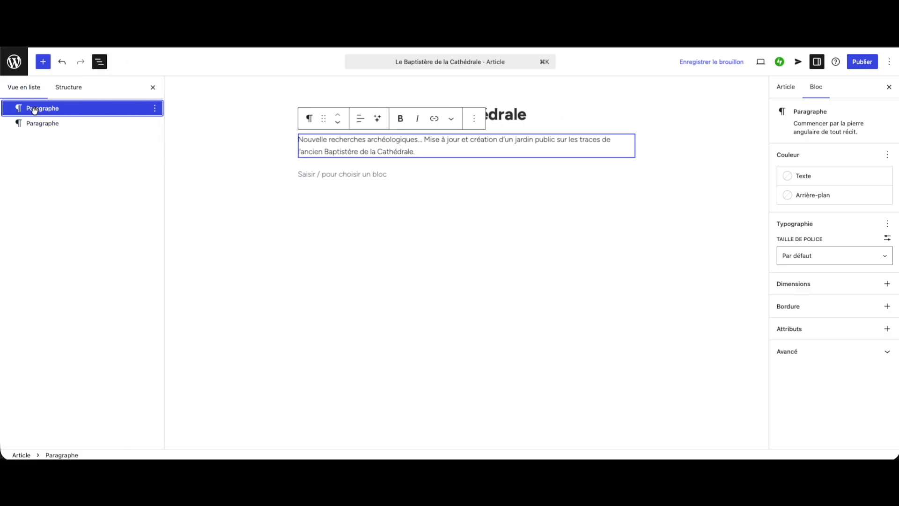
{"action": "left_click", "coordinate": [44, 124]}
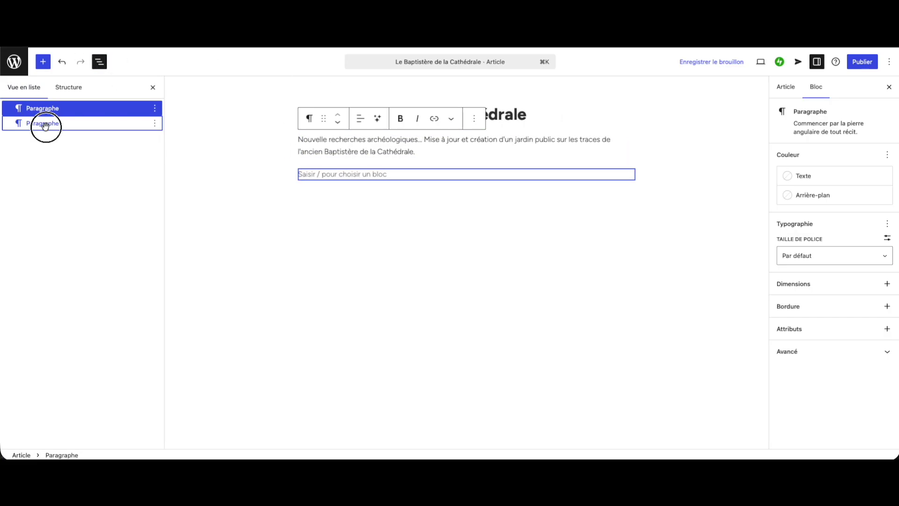
{"action": "left_click", "coordinate": [49, 110]}
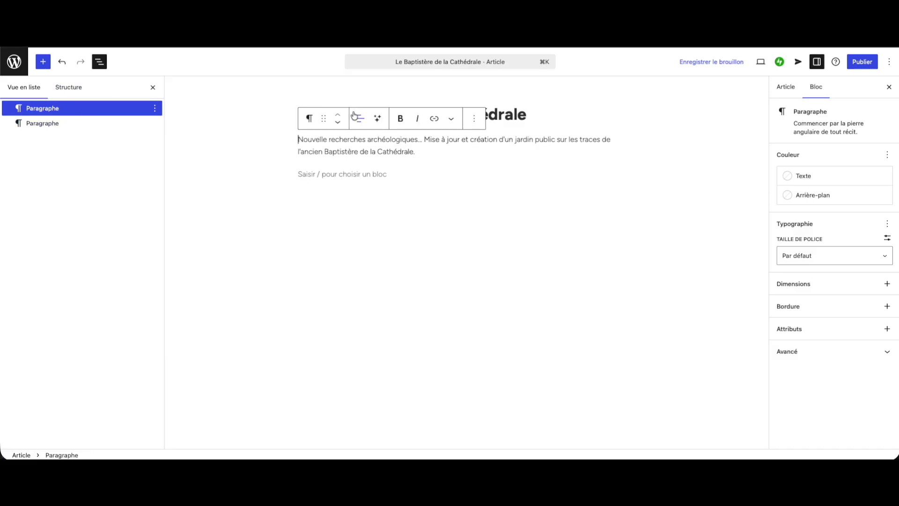
{"action": "left_click", "coordinate": [825, 203]}
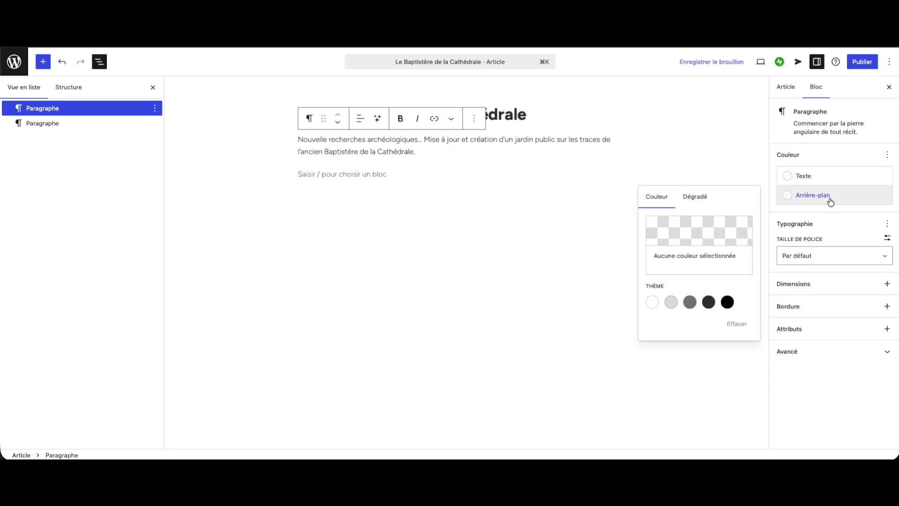
{"action": "left_click", "coordinate": [672, 301]}
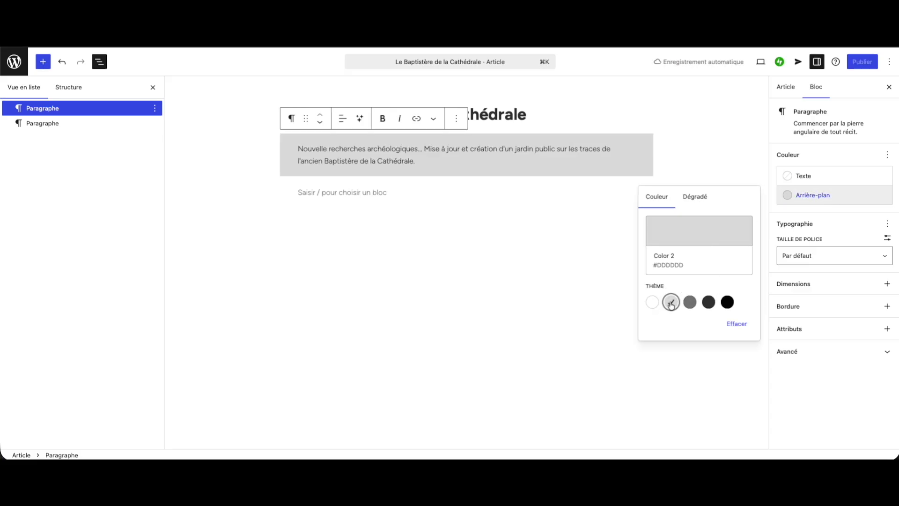
Replace the text paragraph's background with the custom pale yellow colour #FAF7E3.
{"action": "left_click", "coordinate": [693, 228]}
{"action": "left_click", "coordinate": [547, 327]}
{"action": "left_click", "coordinate": [551, 328]}
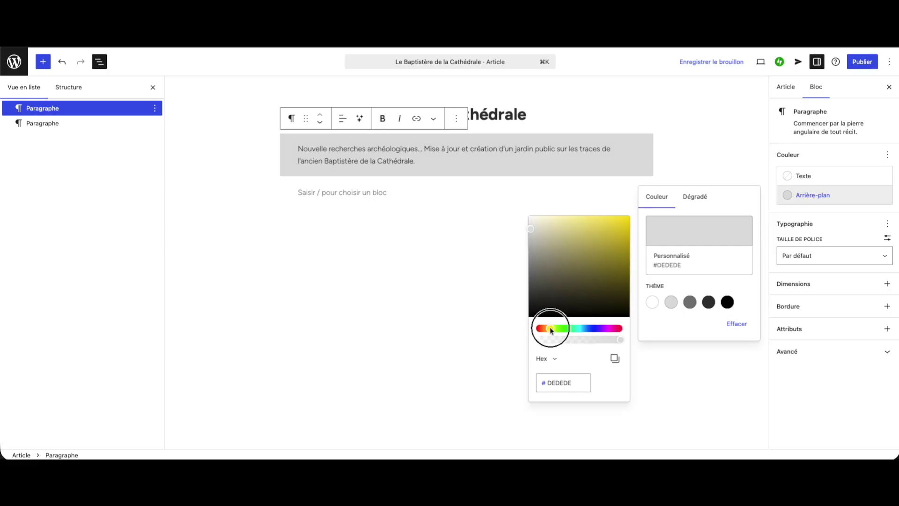
{"action": "left_click_drag", "start_coordinate": [533, 223], "coordinate": [533, 211]}
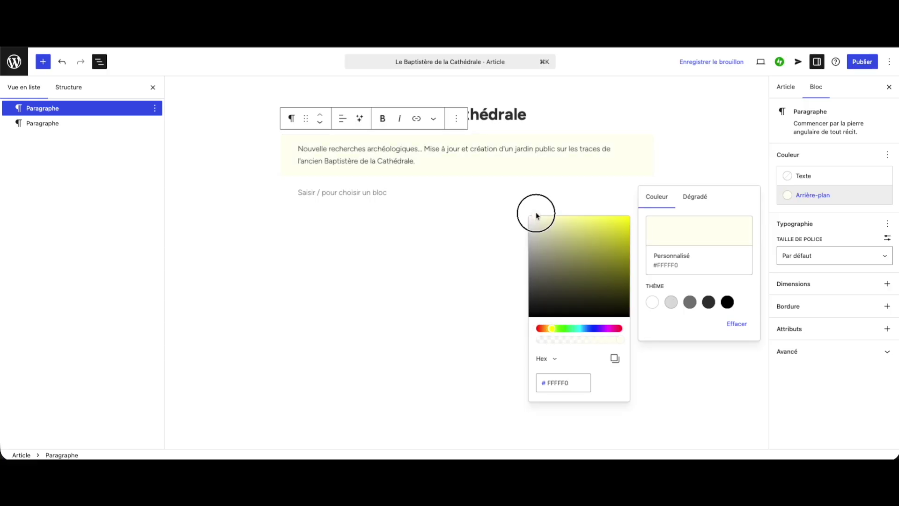
{"action": "left_click", "coordinate": [547, 328]}
{"action": "left_click_drag", "start_coordinate": [548, 330], "coordinate": [545, 328]}
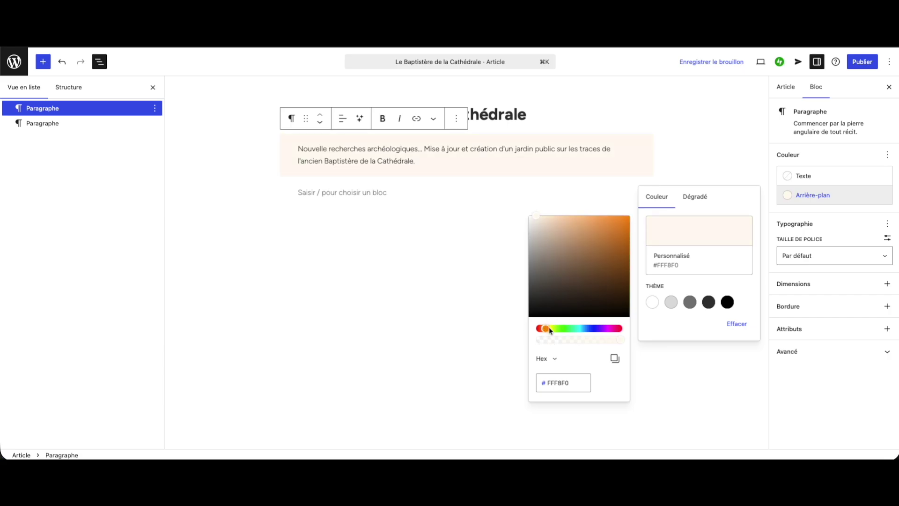
{"action": "left_click", "coordinate": [550, 329]}
{"action": "left_click_drag", "start_coordinate": [551, 330], "coordinate": [549, 329]}
{"action": "left_click_drag", "start_coordinate": [542, 220], "coordinate": [539, 220]}
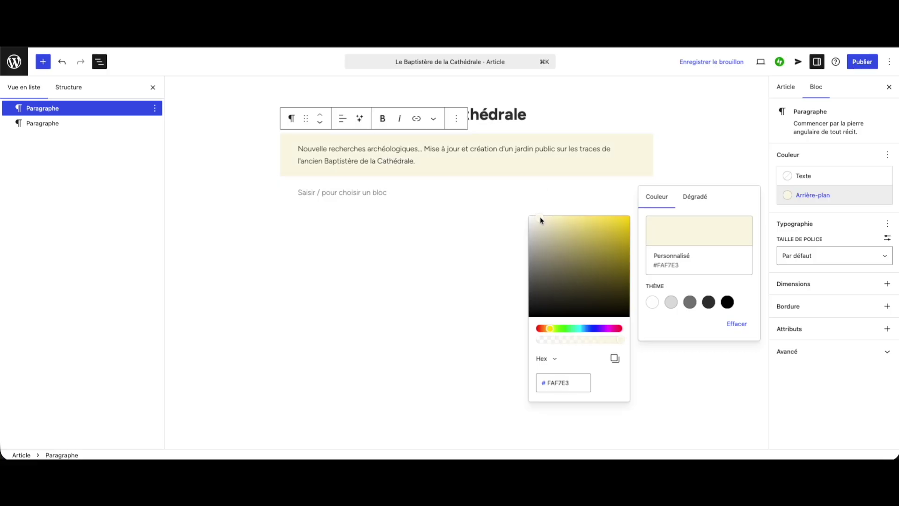
{"action": "left_click", "coordinate": [707, 233]}
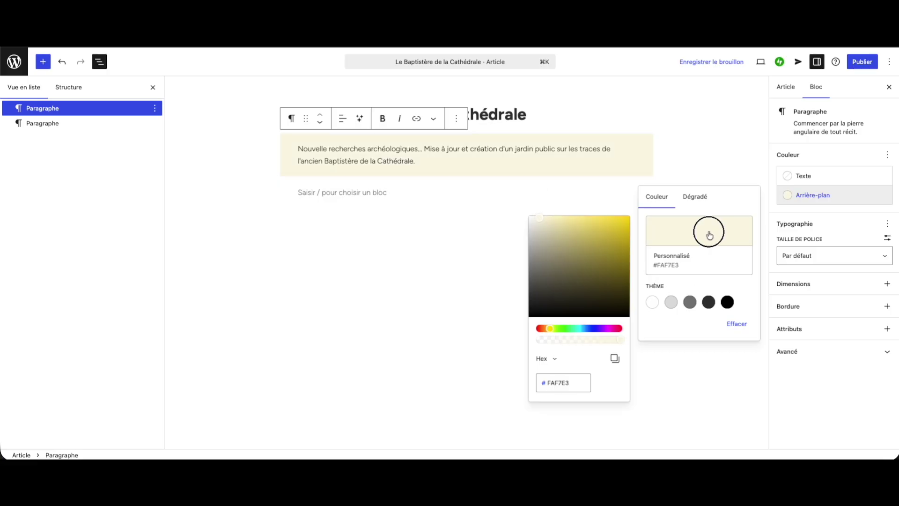
{"action": "left_click", "coordinate": [721, 375]}
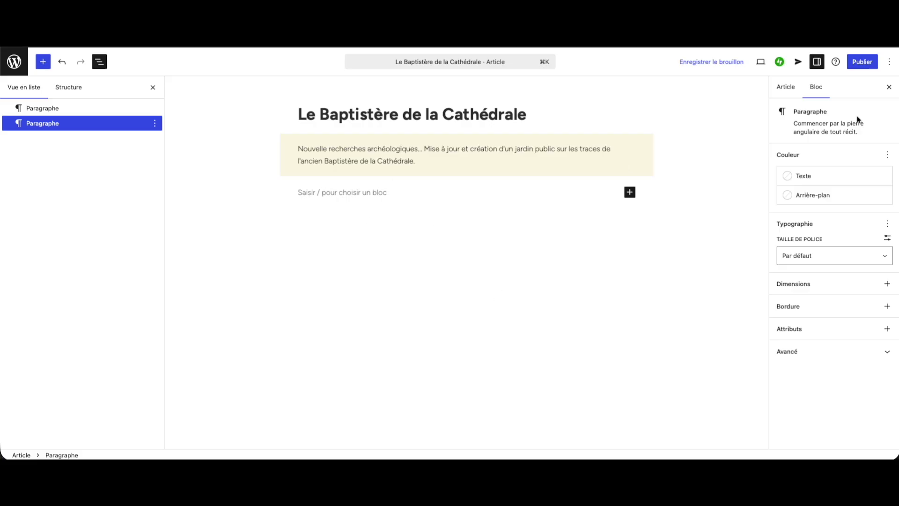
Add the appearance setting to the pale yellow intro paragraph's typography and set it to Fin Italique.
{"action": "left_click", "coordinate": [513, 156]}
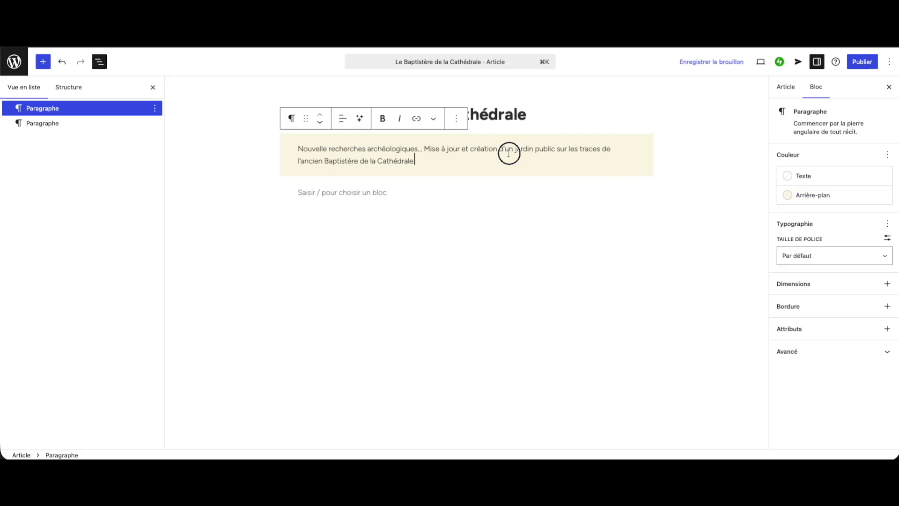
{"action": "left_click", "coordinate": [887, 225]}
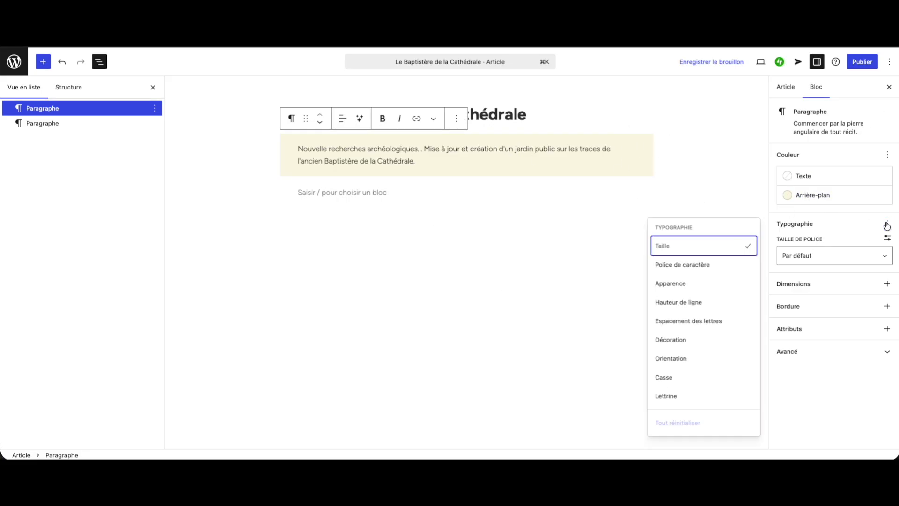
{"action": "left_click", "coordinate": [669, 284]}
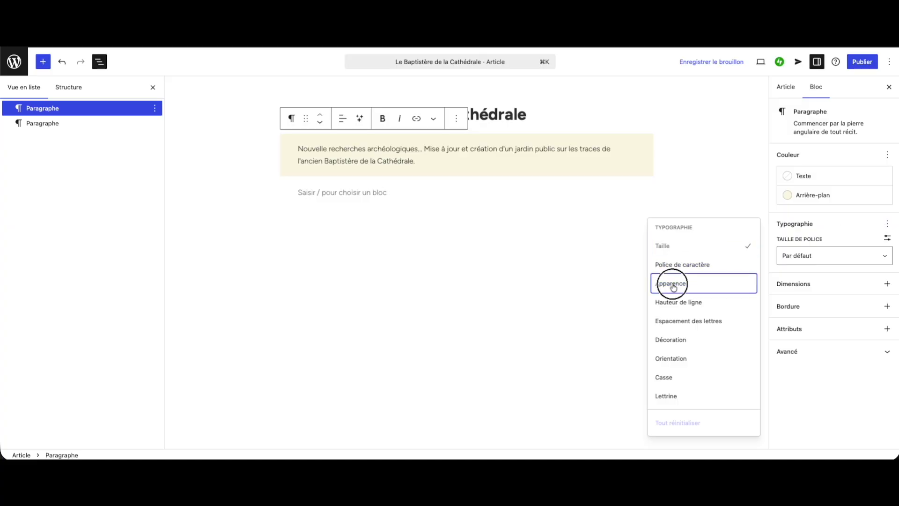
{"action": "left_click", "coordinate": [820, 293]}
{"action": "scroll", "coordinate": [805, 330], "scroll_direction": "down", "scroll_amount": 2}
{"action": "scroll", "coordinate": [806, 331], "scroll_direction": "down", "scroll_amount": 3}
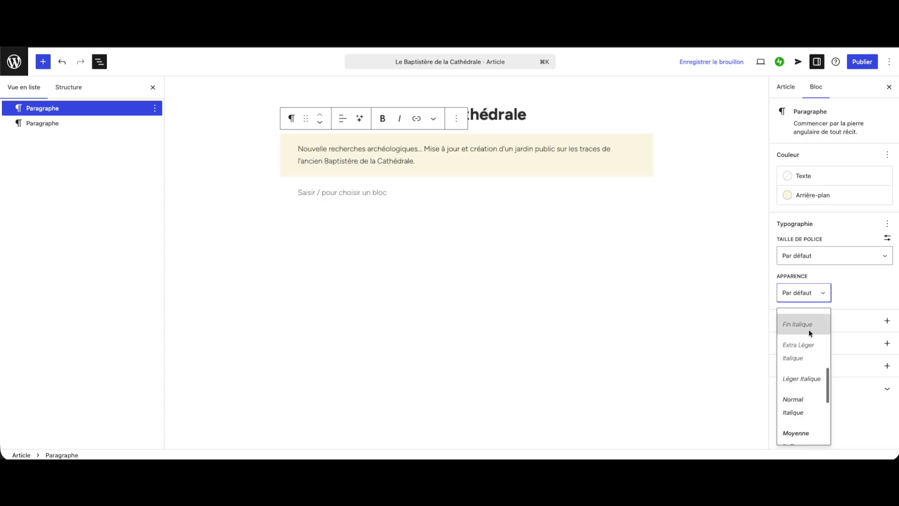
{"action": "left_click", "coordinate": [808, 327]}
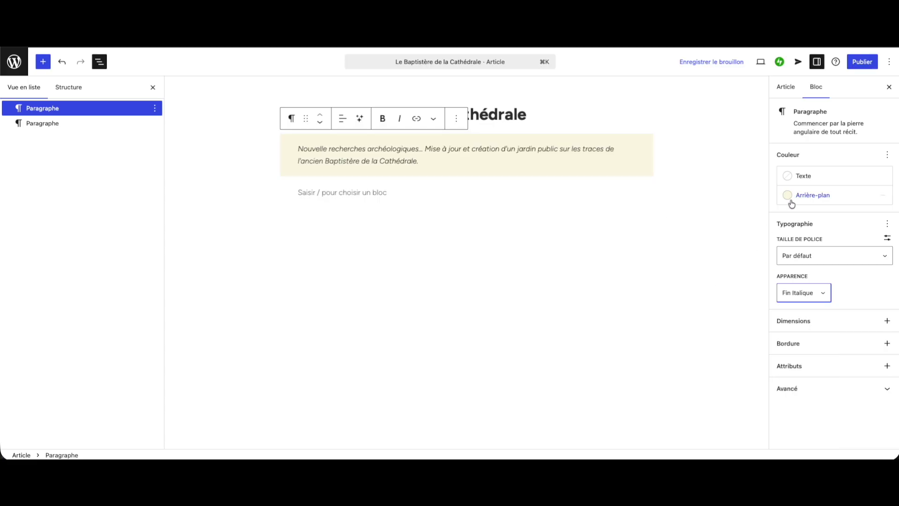
Place the cursor in the empty paragraph, switch to the Lorem Ipsum website in the browser and copy its five generated paragraphs.
{"action": "left_click", "coordinate": [344, 194]}
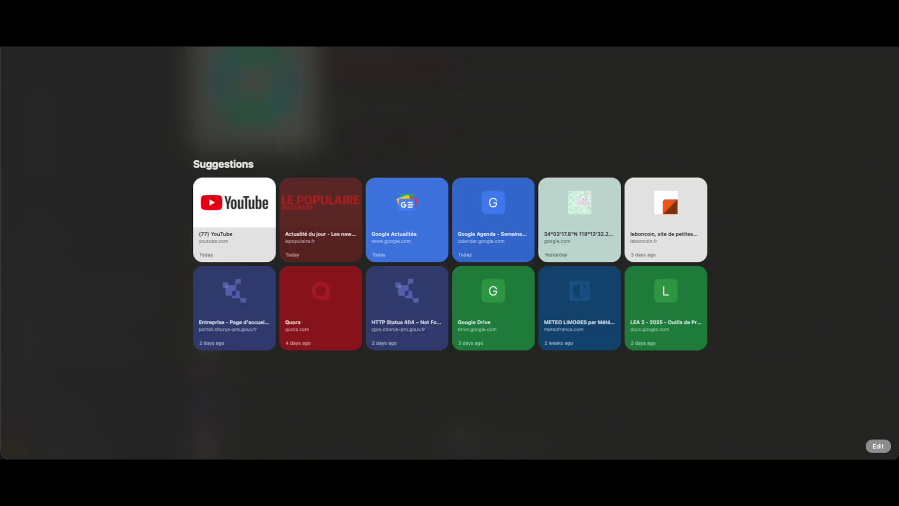
{"action": "type", "text": "lips"}
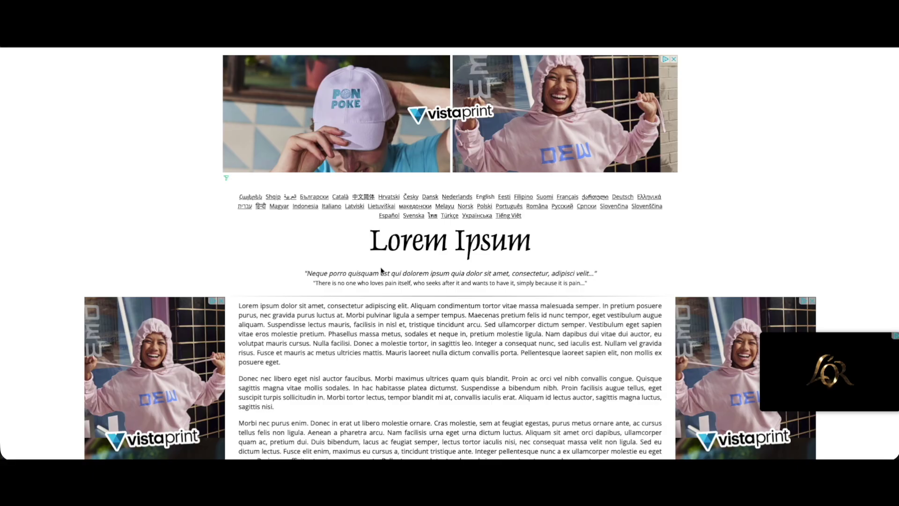
{"action": "scroll", "coordinate": [350, 236], "scroll_direction": "down", "scroll_amount": 5}
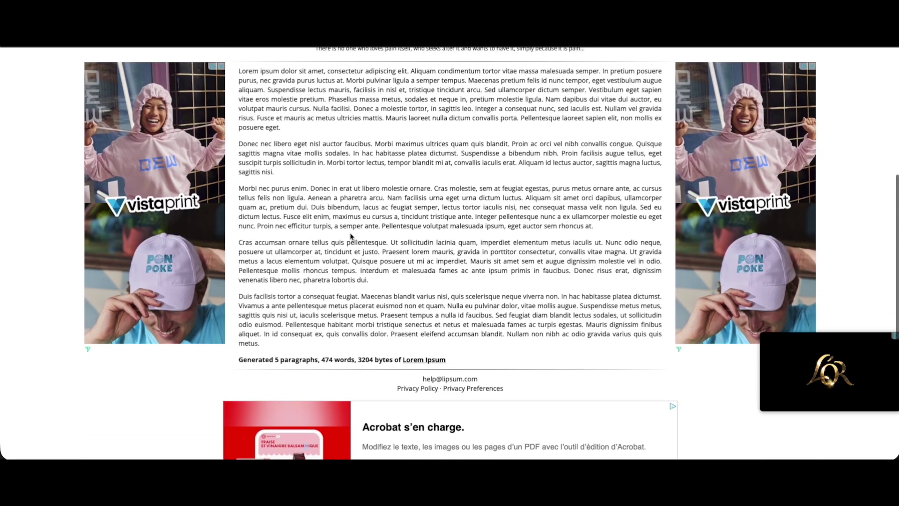
{"action": "scroll", "coordinate": [350, 235], "scroll_direction": "up", "scroll_amount": 1}
{"action": "left_click_drag", "start_coordinate": [236, 105], "coordinate": [327, 385]}
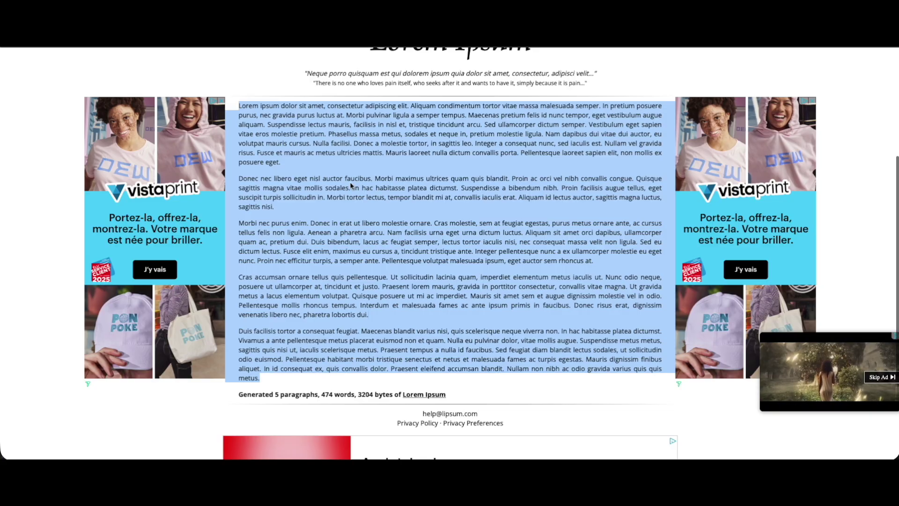
Switch back to the WordPress article and paste the Lorem Ipsum text into the empty paragraph under the intro.
{"action": "left_click", "coordinate": [656, 45]}
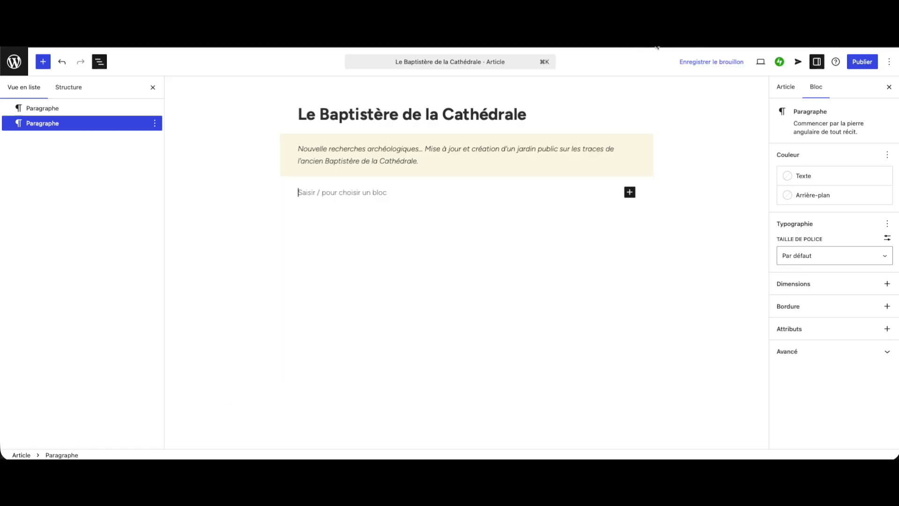
{"action": "key", "text": "super+v"}
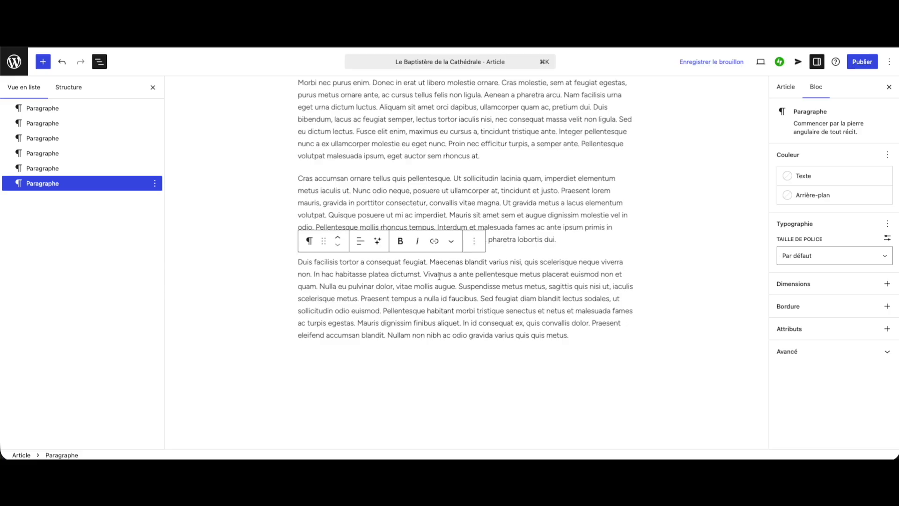
{"action": "scroll", "coordinate": [438, 276], "scroll_direction": "up", "scroll_amount": 10}
{"action": "scroll", "coordinate": [439, 276], "scroll_direction": "down", "scroll_amount": 5}
{"action": "scroll", "coordinate": [439, 276], "scroll_direction": "down", "scroll_amount": 2}
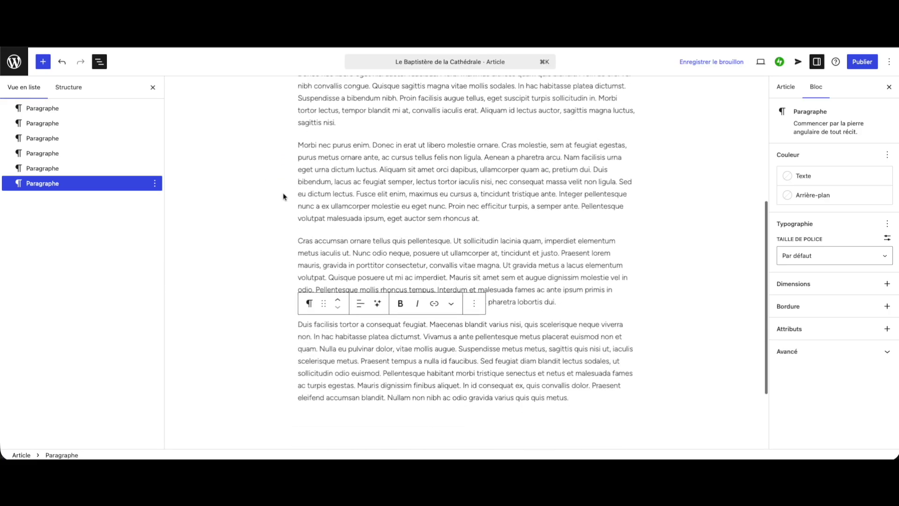
Split the first Lorem Ipsum paragraph so that "Lorem ipsum dolor sit amet" and "Nulla facilisi." each stand as their own paragraph.
{"action": "scroll", "coordinate": [266, 183], "scroll_direction": "up", "scroll_amount": 5}
{"action": "left_click", "coordinate": [388, 193]}
{"action": "key", "text": "Return"}
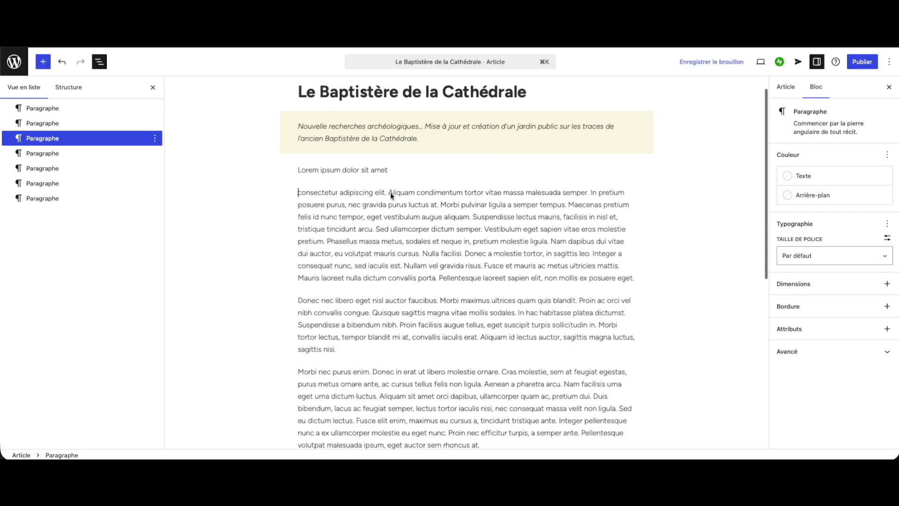
{"action": "left_click", "coordinate": [423, 253]}
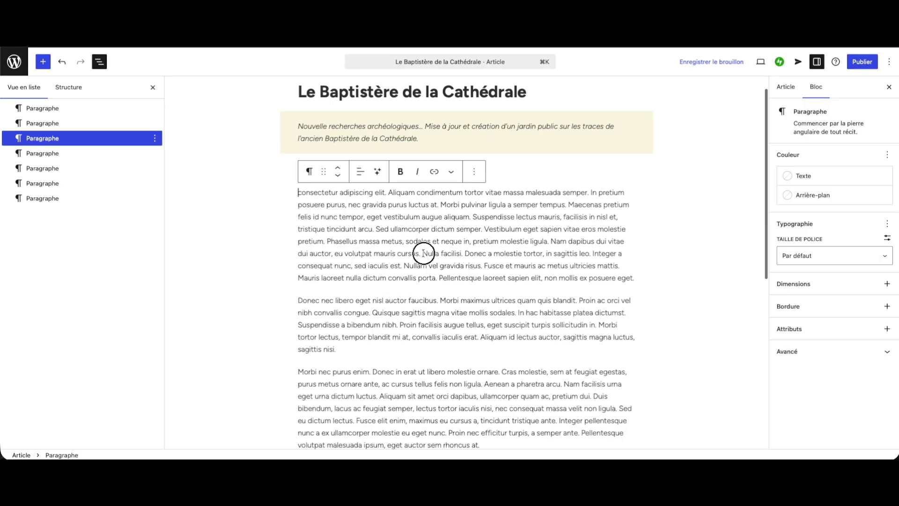
{"action": "key", "text": "Return"}
{"action": "left_click", "coordinate": [340, 253]}
{"action": "key", "text": "Return"}
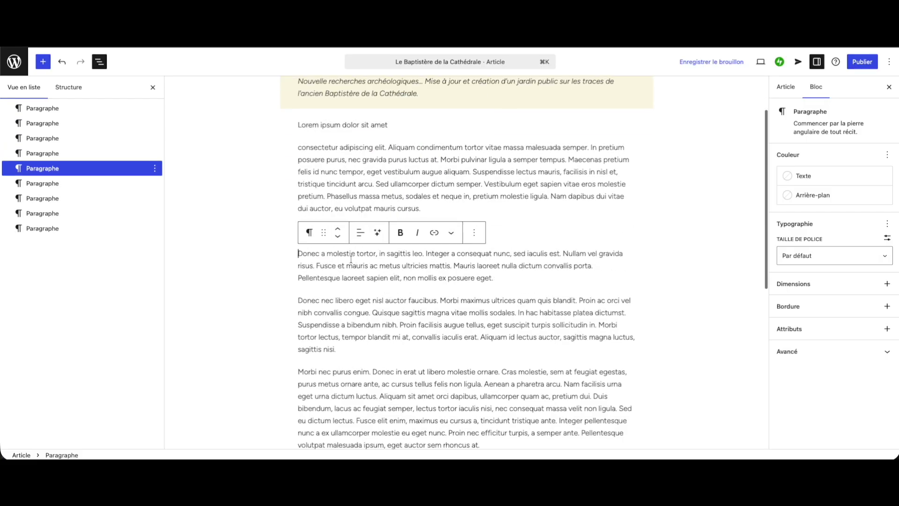
Split "Morbi nec purus enim." and "Donec nec libero" into their own paragraphs, and start the text after the latter with "Get".
{"action": "left_click", "coordinate": [373, 372]}
{"action": "key", "text": "Return"}
{"action": "left_click", "coordinate": [355, 279]}
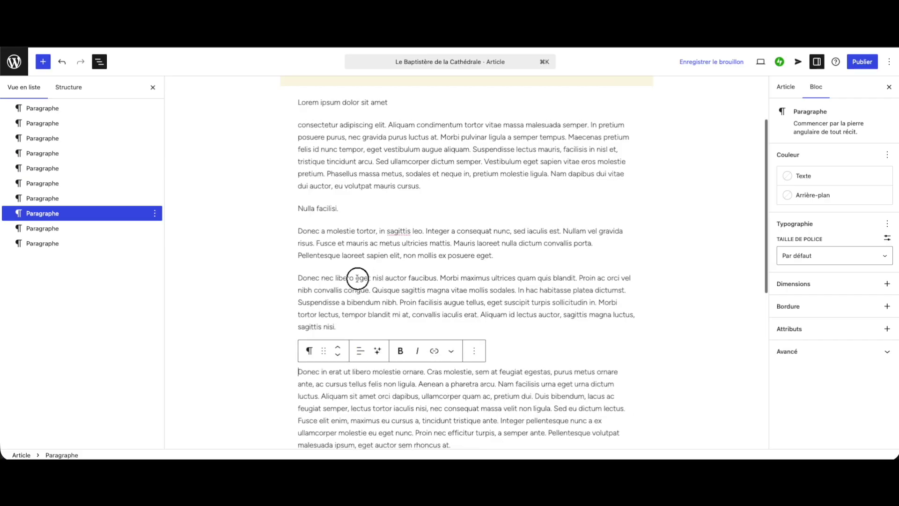
{"action": "key", "text": "Return"}
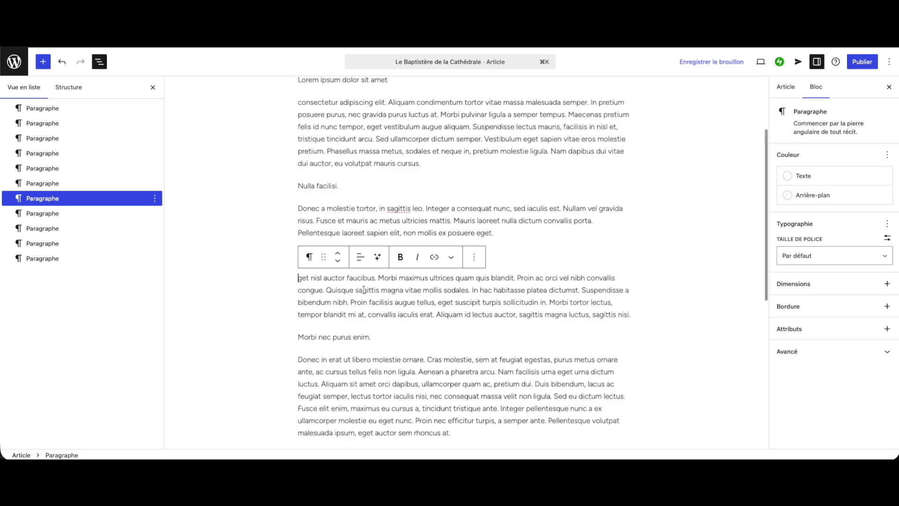
{"action": "key", "text": "Delete"}
{"action": "type", "text": "G"}
Split the last paragraph after "Duis facilisis tortor" and begin the remaining text with a capital "A".
{"action": "scroll", "coordinate": [374, 290], "scroll_direction": "down", "scroll_amount": 5}
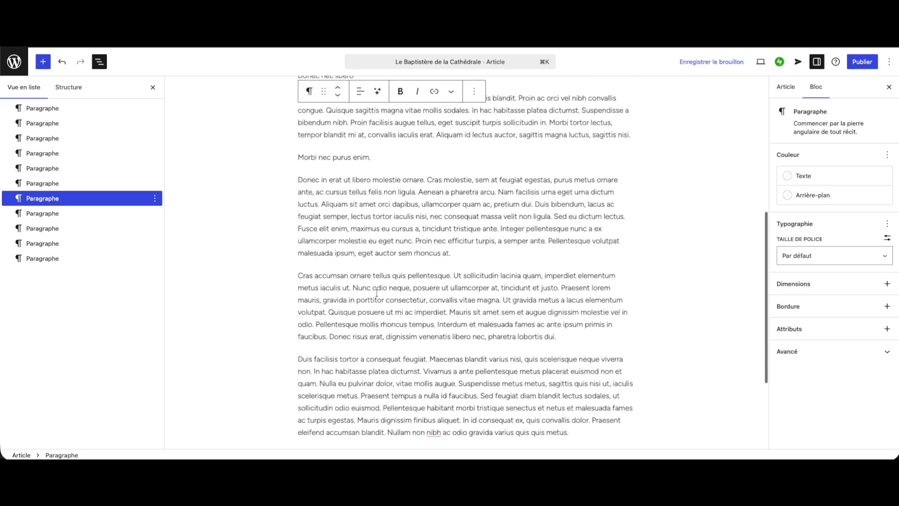
{"action": "left_click", "coordinate": [361, 330]}
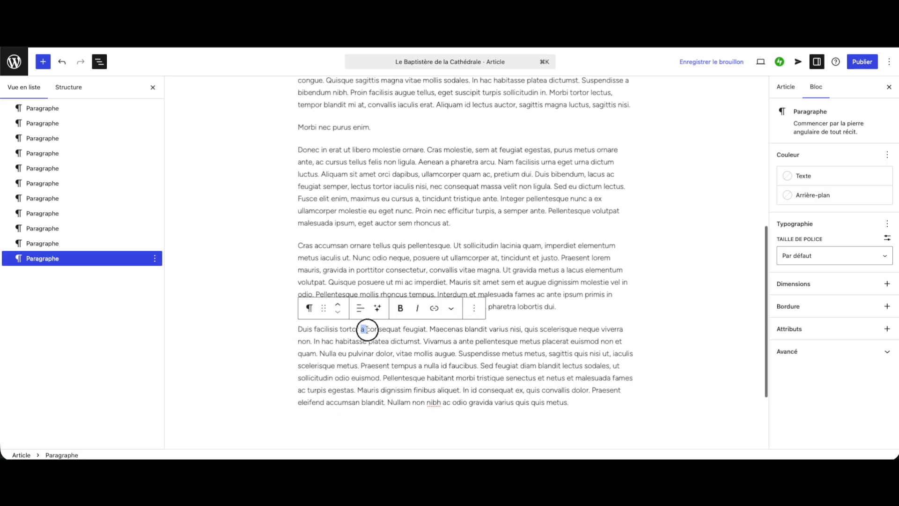
{"action": "key", "text": "Return"}
{"action": "type", "text": "A"}
{"action": "scroll", "coordinate": [387, 243], "scroll_direction": "up", "scroll_amount": 8}
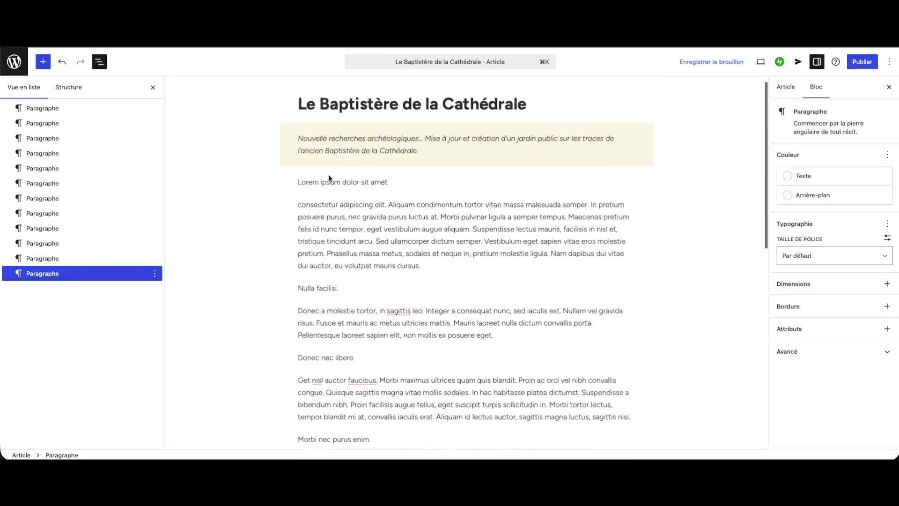
Transform the "Lorem ipsum dolor sit amet" paragraph into a level H2 heading block.
{"action": "left_click", "coordinate": [343, 185]}
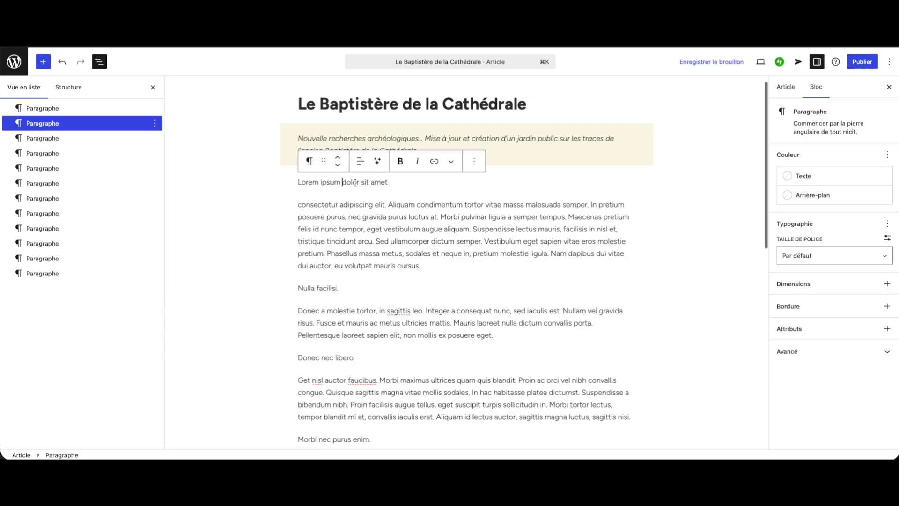
{"action": "left_click", "coordinate": [310, 162]}
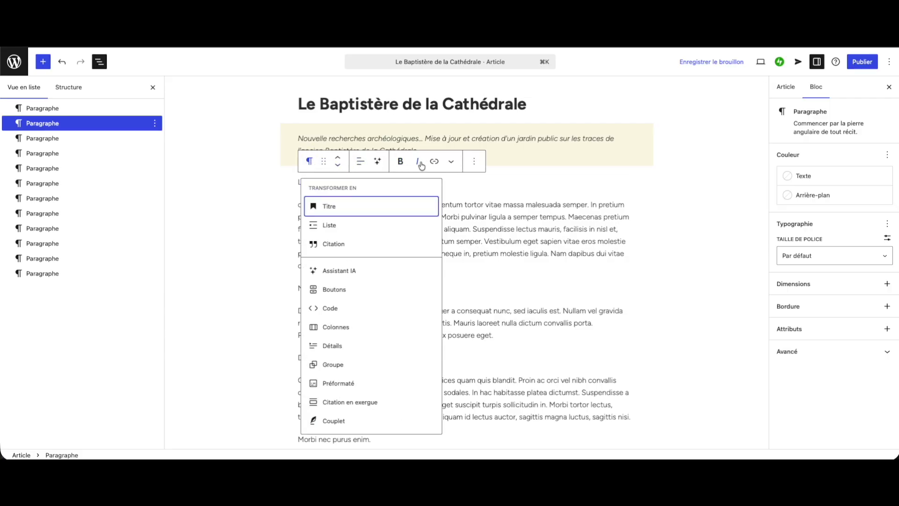
{"action": "left_click", "coordinate": [329, 207]}
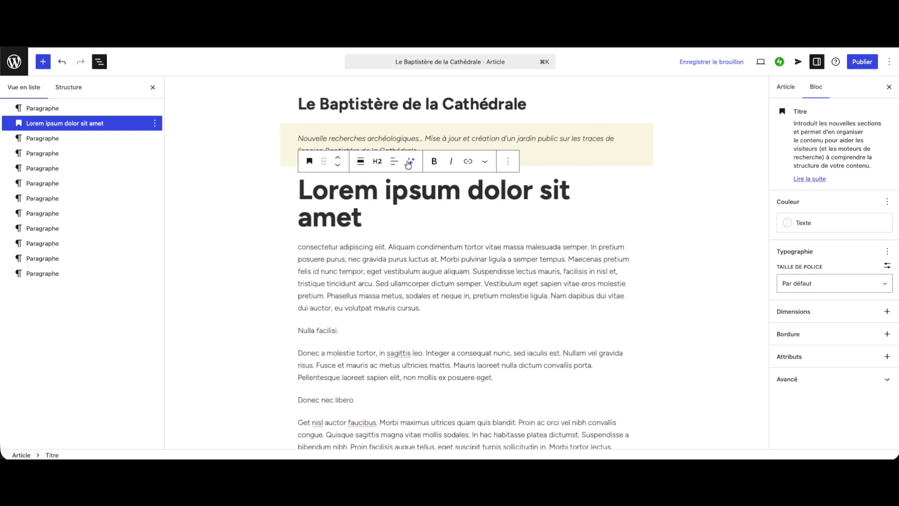
Transform the "Nulla facilisi." paragraph into a heading and set its level to H3.
{"action": "left_click", "coordinate": [329, 330]}
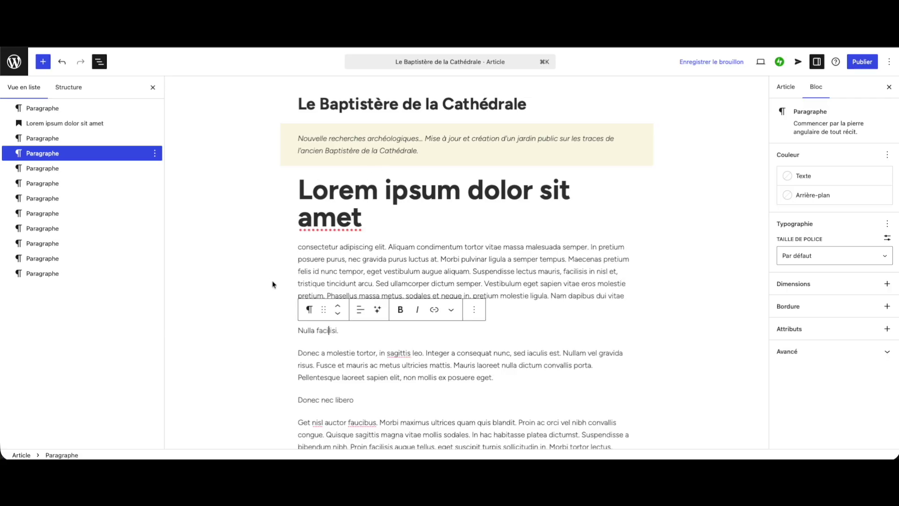
{"action": "left_click", "coordinate": [308, 310]}
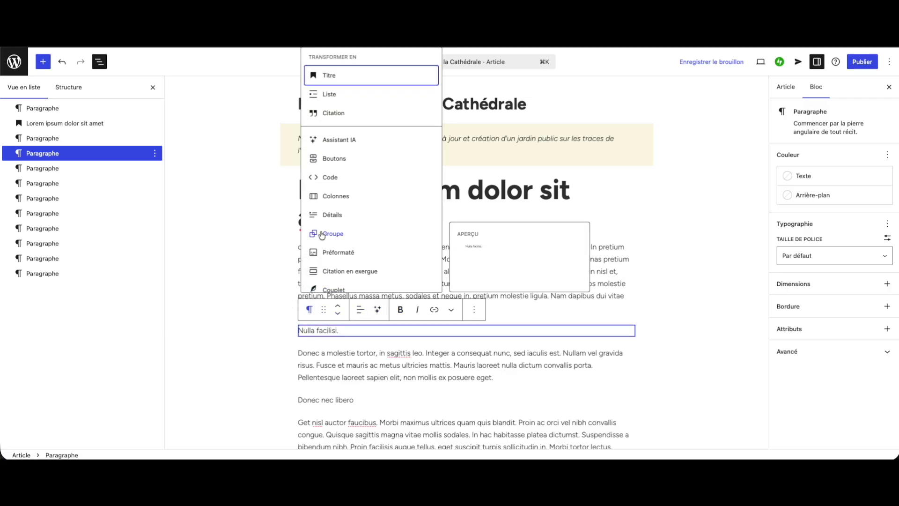
{"action": "left_click", "coordinate": [331, 75]}
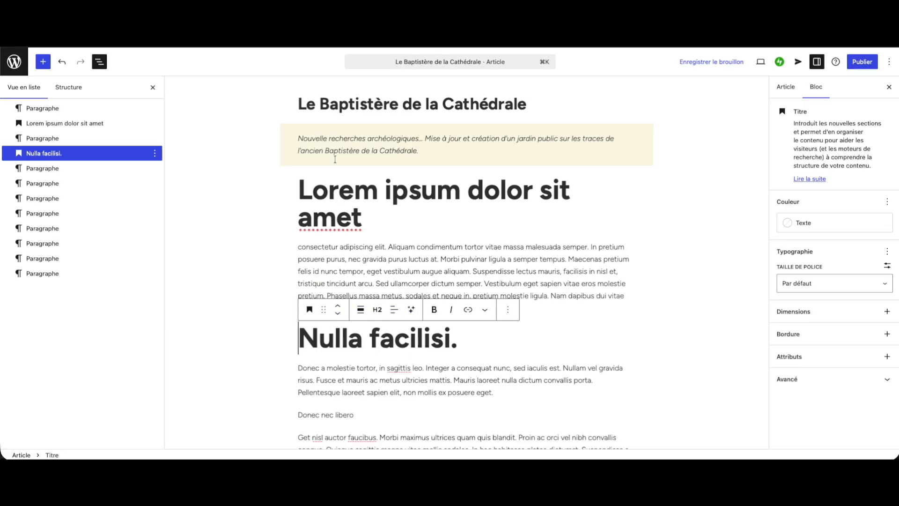
{"action": "left_click", "coordinate": [377, 309]}
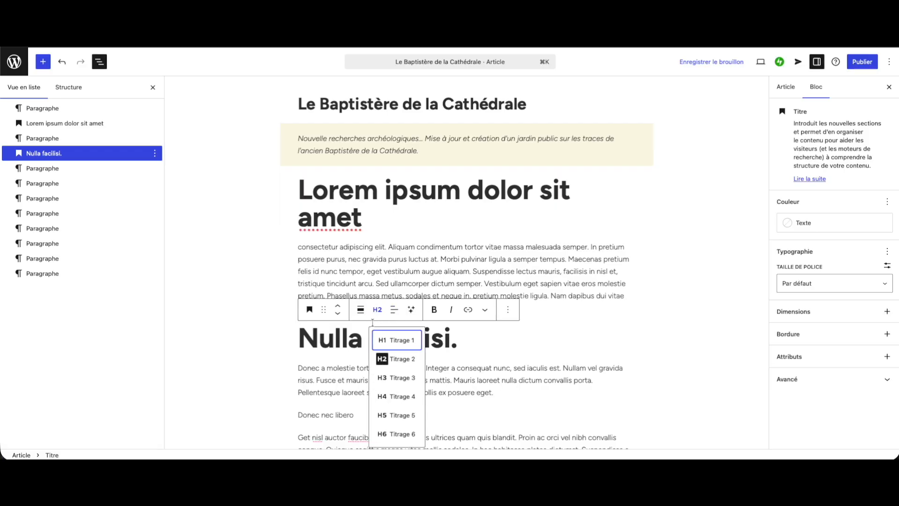
{"action": "left_click", "coordinate": [401, 378]}
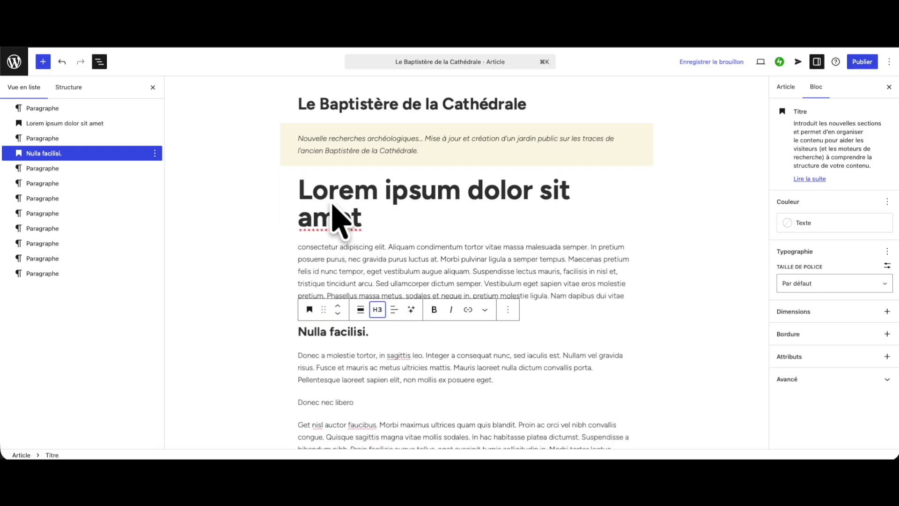
Transform the "Donec nec libero" paragraph into a heading and set its level to H3.
{"action": "scroll", "coordinate": [385, 329], "scroll_direction": "down", "scroll_amount": 3}
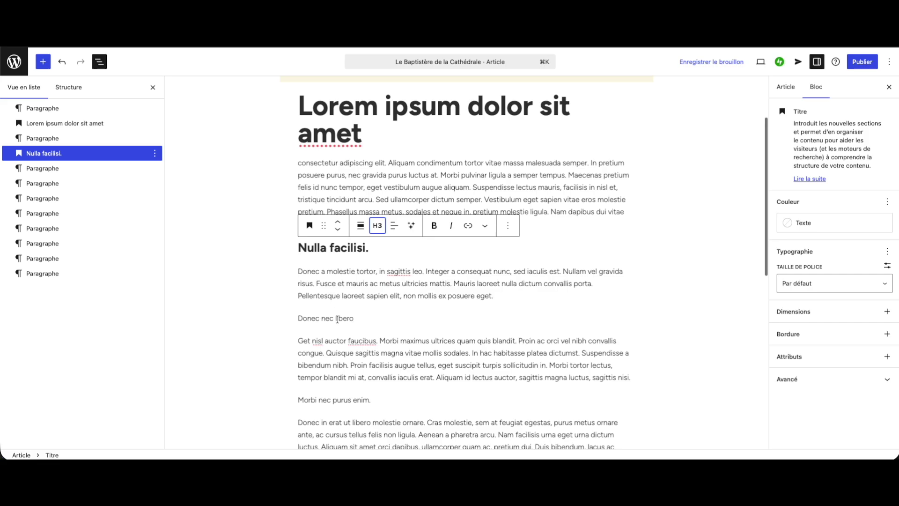
{"action": "left_click", "coordinate": [337, 319]}
{"action": "left_click", "coordinate": [309, 297]}
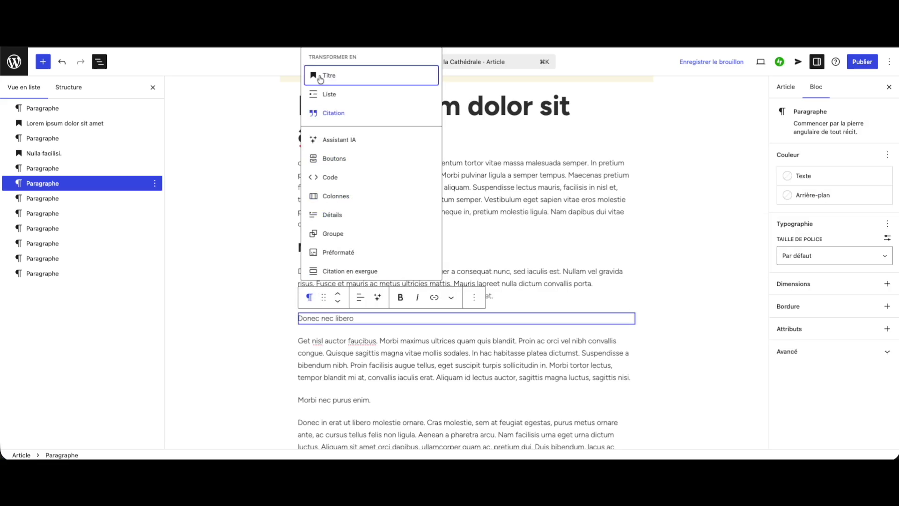
{"action": "left_click", "coordinate": [330, 76]}
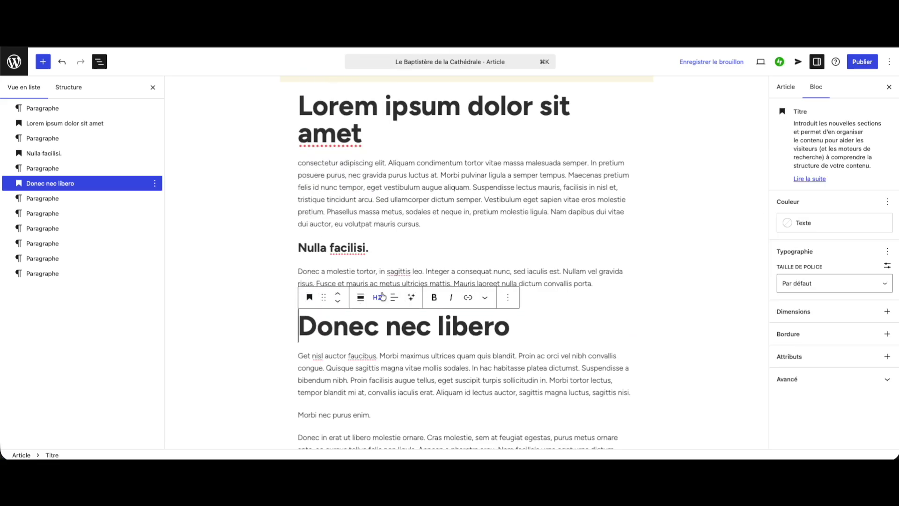
{"action": "left_click", "coordinate": [382, 297]}
{"action": "left_click", "coordinate": [400, 363]}
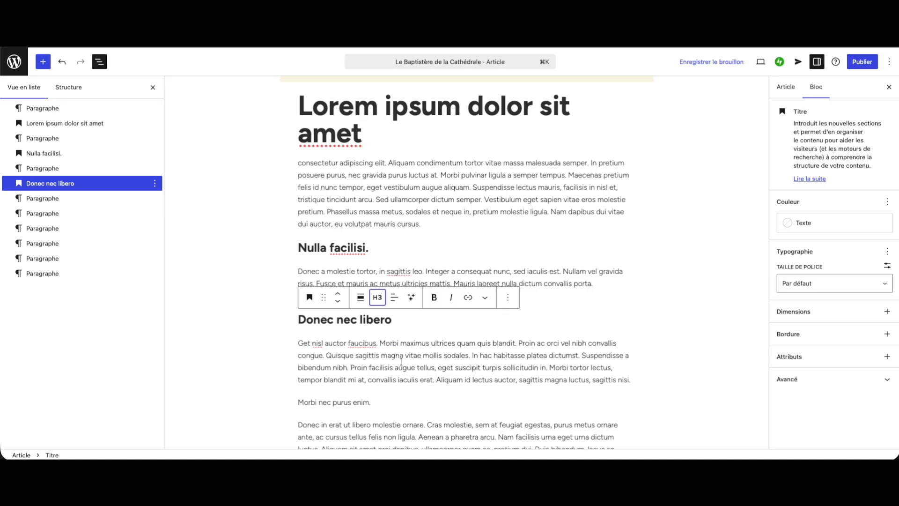
Transform the "Morbi nec purus enim." paragraph into a level H2 heading.
{"action": "left_click", "coordinate": [406, 344]}
{"action": "key", "text": "Right"}
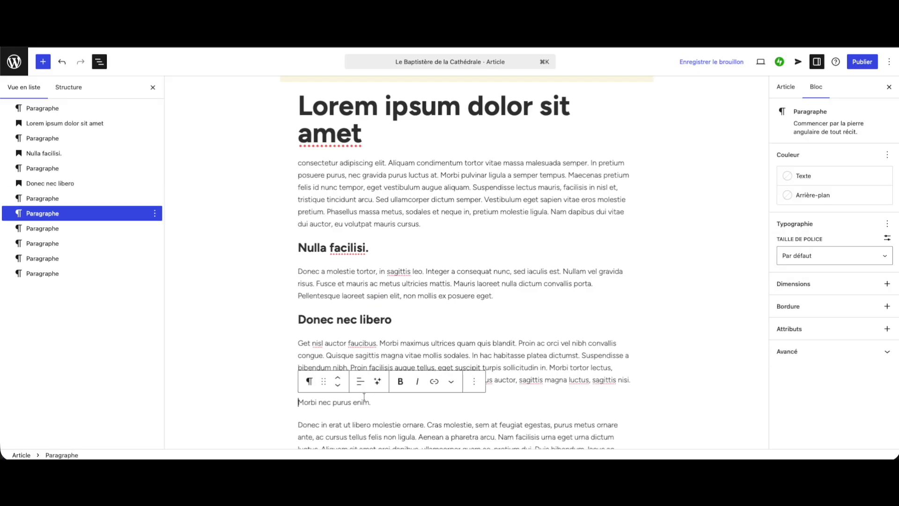
{"action": "left_click", "coordinate": [308, 381]}
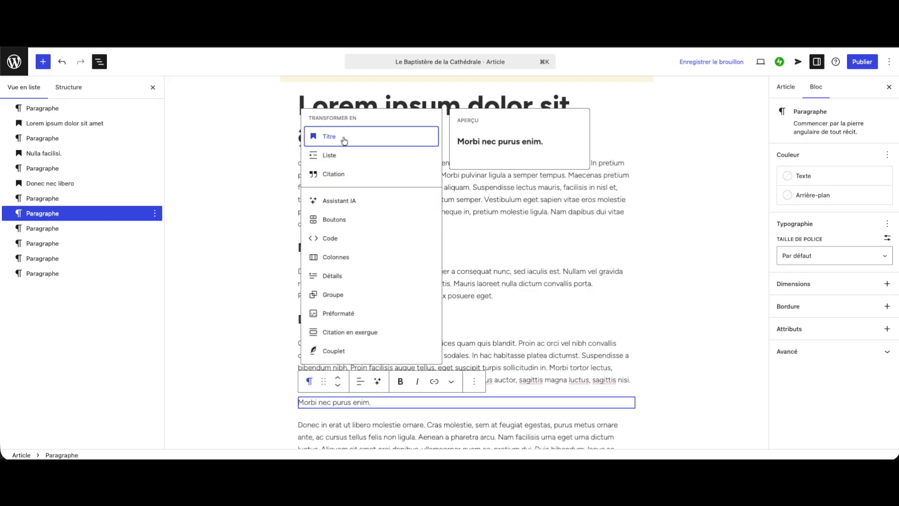
{"action": "left_click", "coordinate": [342, 141]}
Transform the "Duis facilisis tortor" paragraph into a heading and set its level to H3.
{"action": "scroll", "coordinate": [376, 396], "scroll_direction": "down", "scroll_amount": 4}
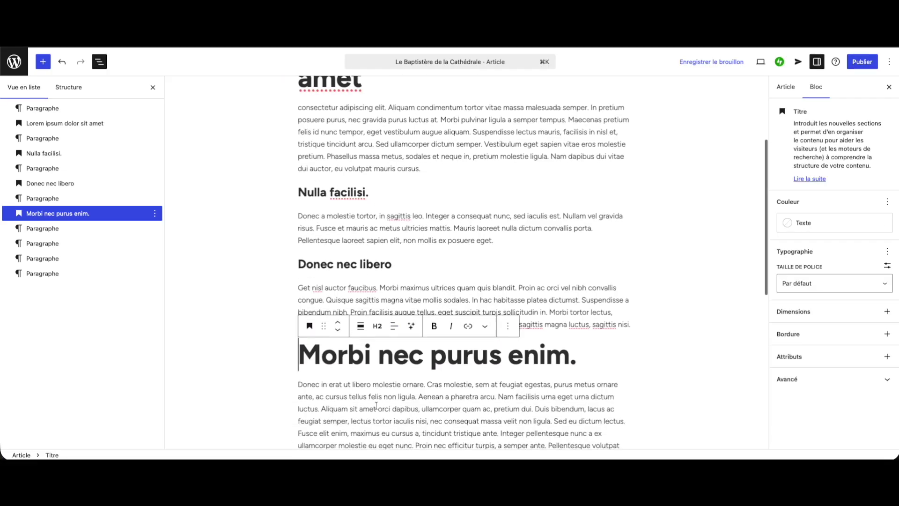
{"action": "scroll", "coordinate": [375, 395], "scroll_direction": "down", "scroll_amount": 3}
{"action": "left_click", "coordinate": [341, 296]}
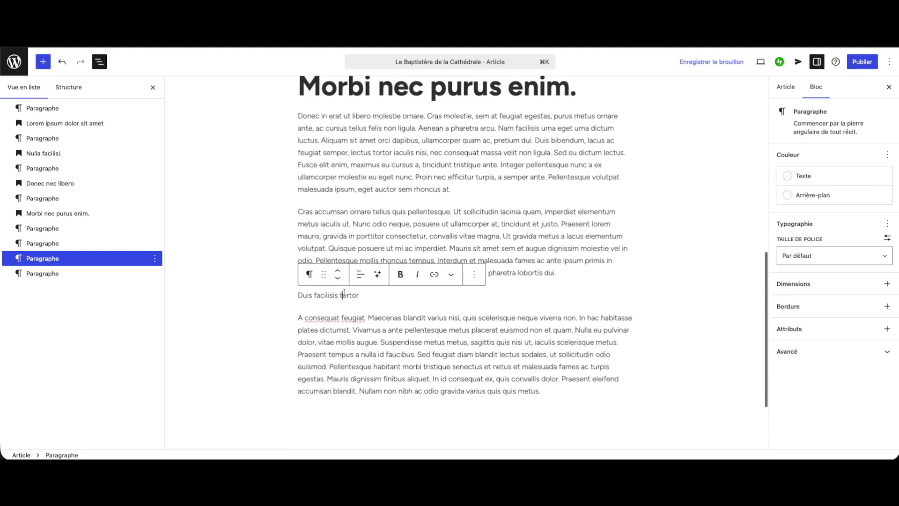
{"action": "left_click", "coordinate": [309, 273]}
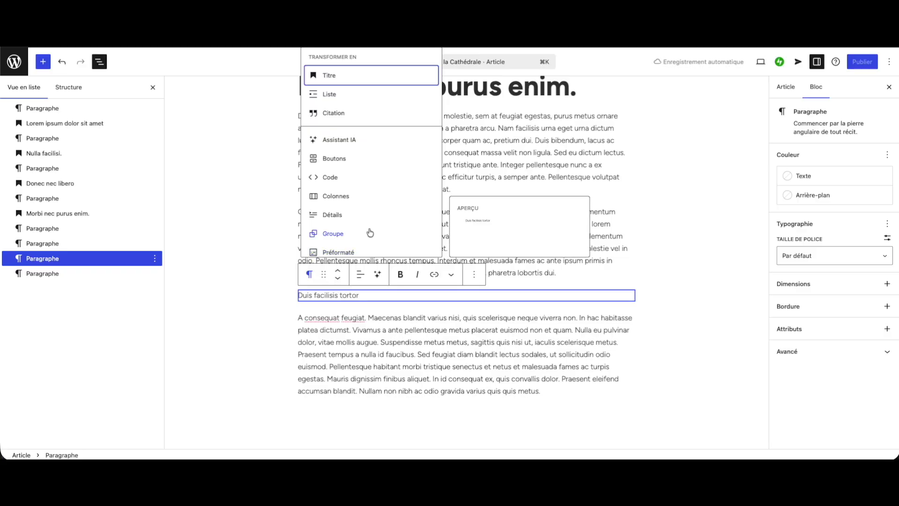
{"action": "left_click", "coordinate": [342, 76]}
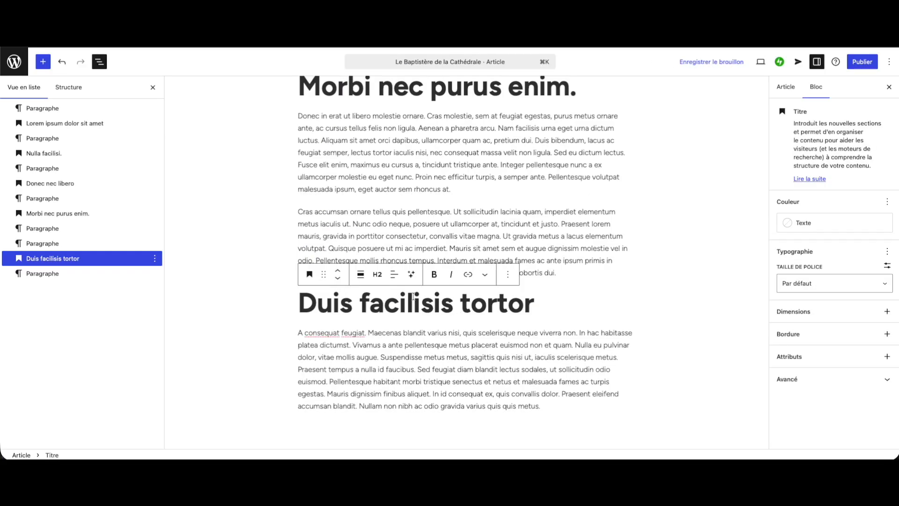
{"action": "left_click", "coordinate": [380, 277]}
{"action": "left_click", "coordinate": [393, 342]}
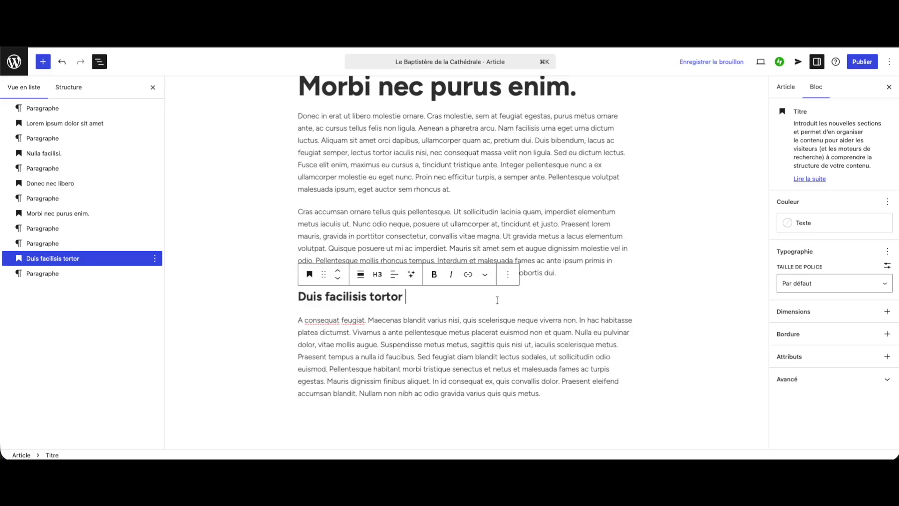
Review each heading block in the article's block list and check the heading hierarchy in the document outline.
{"action": "scroll", "coordinate": [497, 299], "scroll_direction": "up", "scroll_amount": 15}
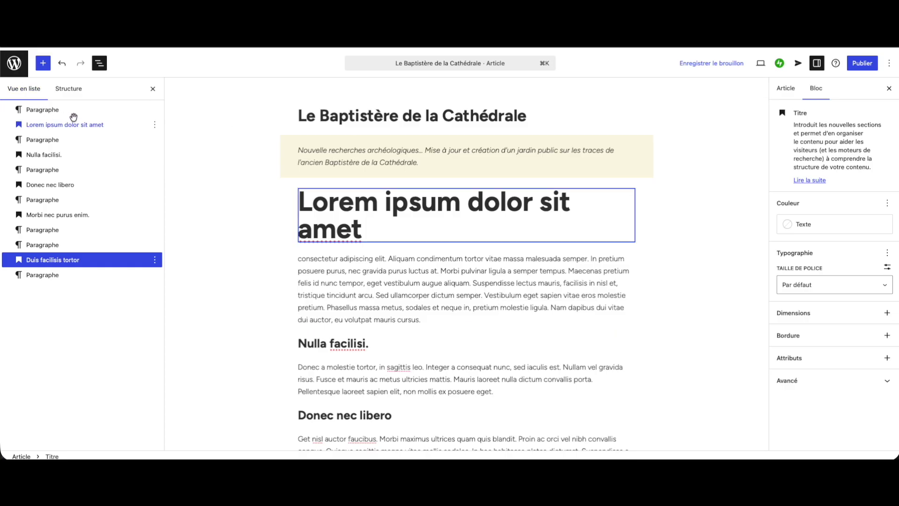
{"action": "left_click", "coordinate": [40, 124]}
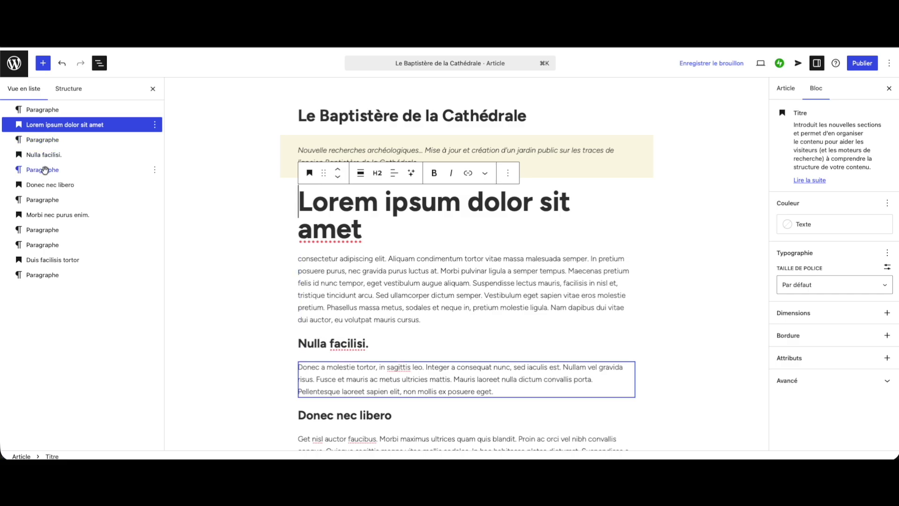
{"action": "left_click", "coordinate": [44, 154]}
{"action": "left_click", "coordinate": [49, 188]}
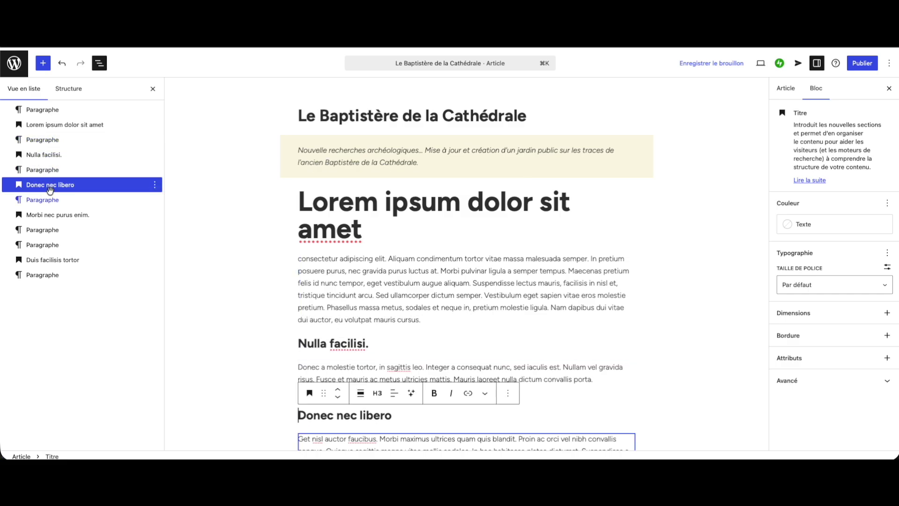
{"action": "left_click", "coordinate": [47, 215]}
{"action": "left_click", "coordinate": [60, 261]}
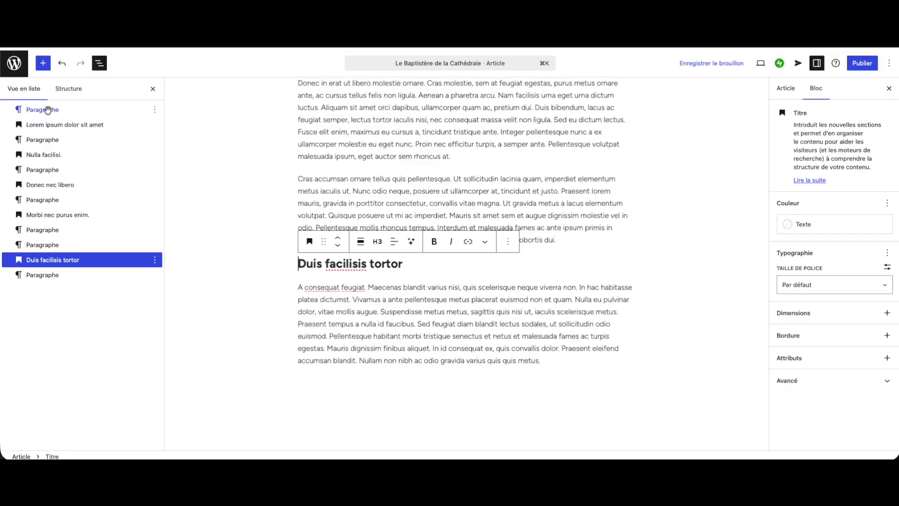
{"action": "left_click", "coordinate": [70, 92]}
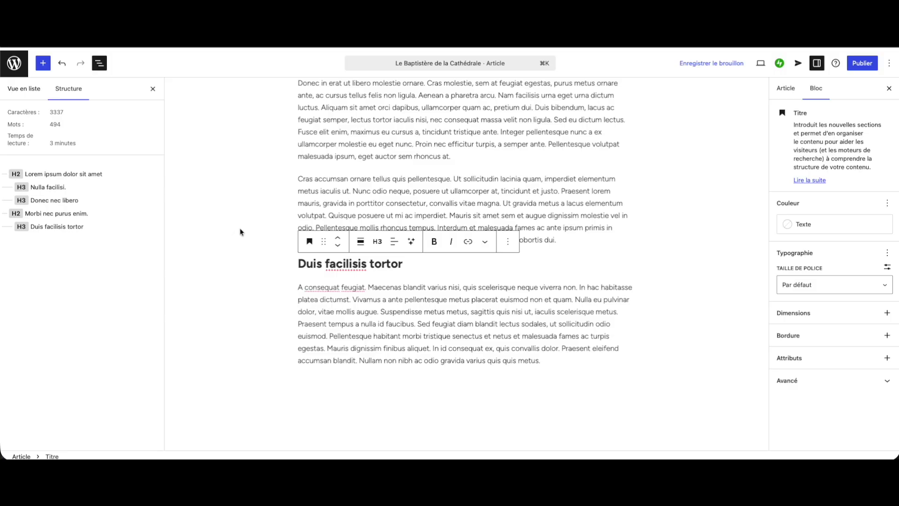
{"action": "left_click", "coordinate": [18, 94]}
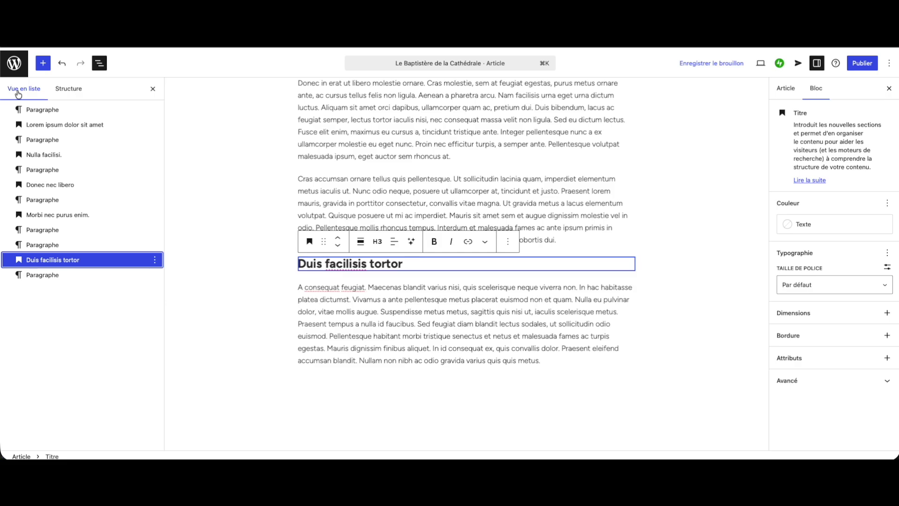
Insert an Image block below the "consectetur adipiscing elit" paragraph, before the "Nulla facilisi." heading.
{"action": "scroll", "coordinate": [419, 209], "scroll_direction": "up", "scroll_amount": 10}
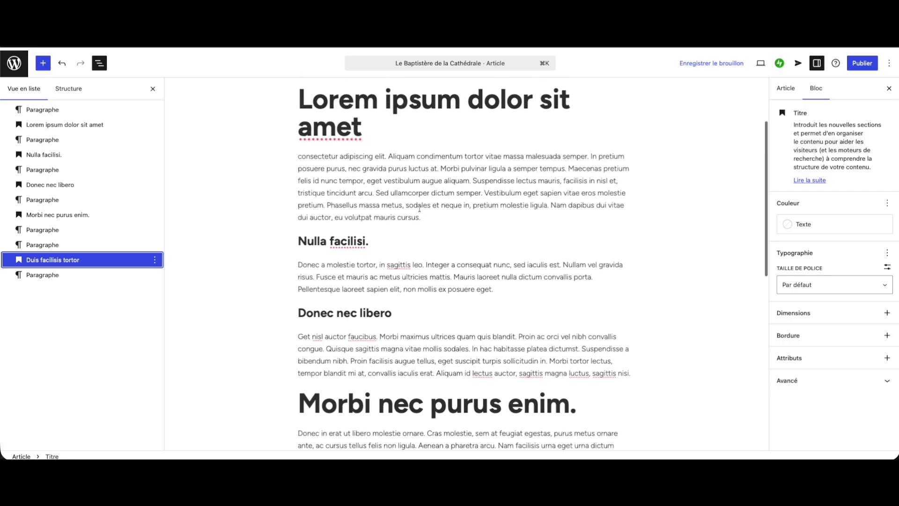
{"action": "left_click", "coordinate": [297, 159]}
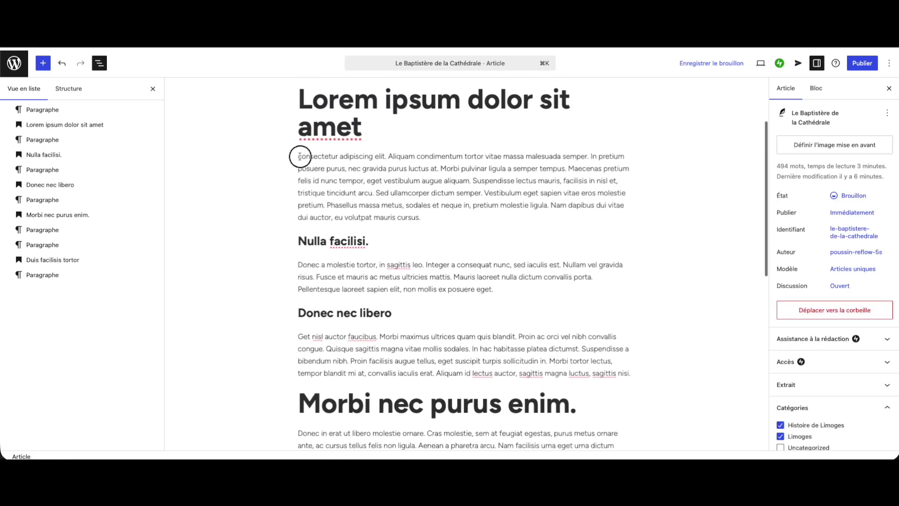
{"action": "left_click", "coordinate": [299, 156]}
{"action": "key", "text": "Left"}
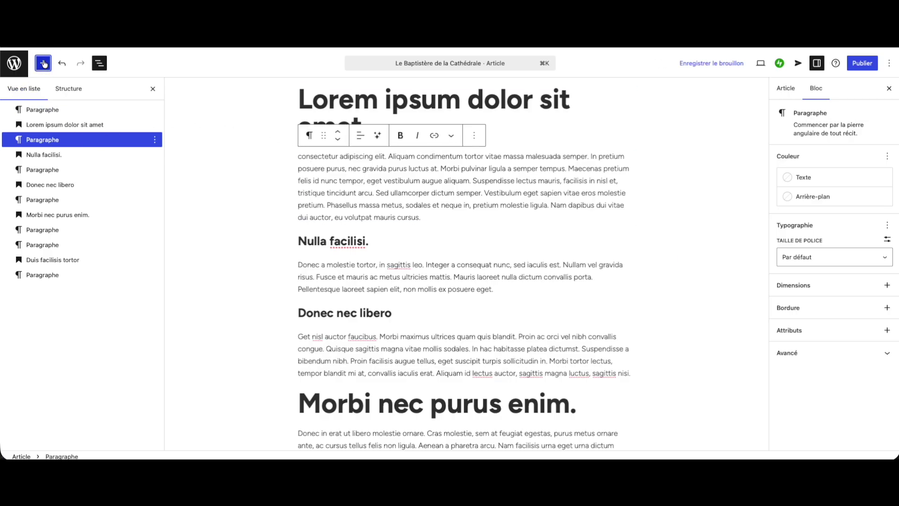
{"action": "left_click", "coordinate": [44, 63]}
{"action": "scroll", "coordinate": [32, 277], "scroll_direction": "down", "scroll_amount": 4}
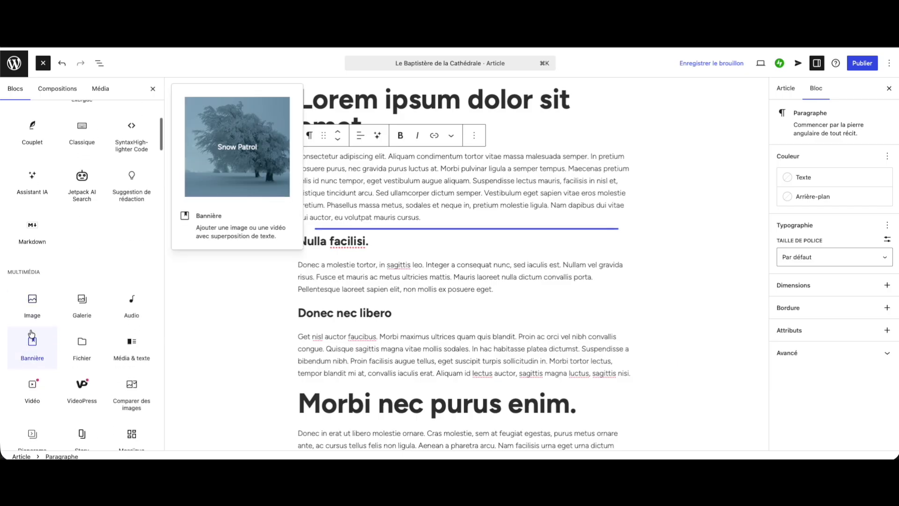
{"action": "left_click", "coordinate": [29, 299]}
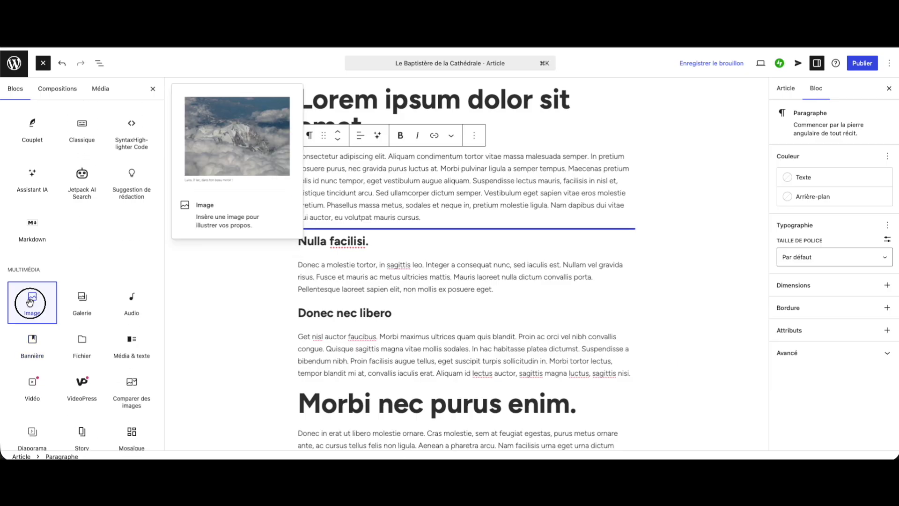
Fill the new Image block with the excavation photo captioned "Les fouilles actuelles" from the media library.
{"action": "left_click", "coordinate": [402, 294]}
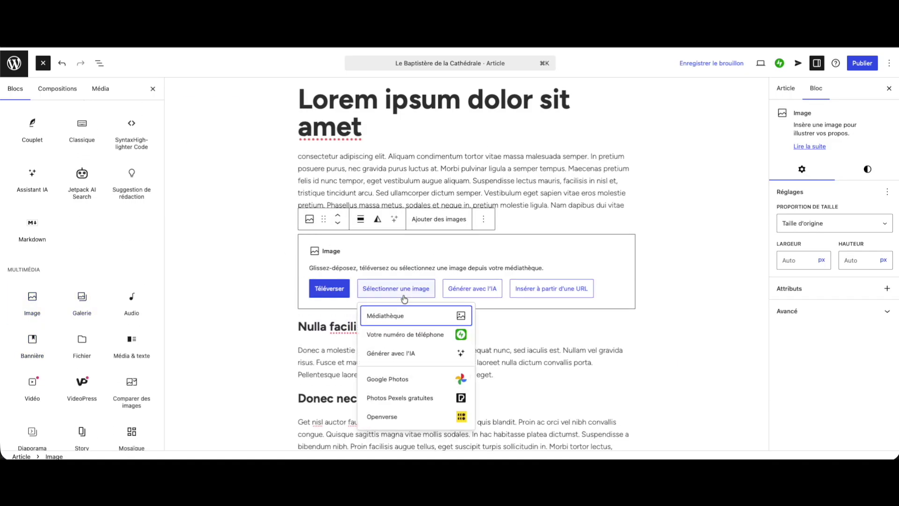
{"action": "left_click", "coordinate": [383, 315]}
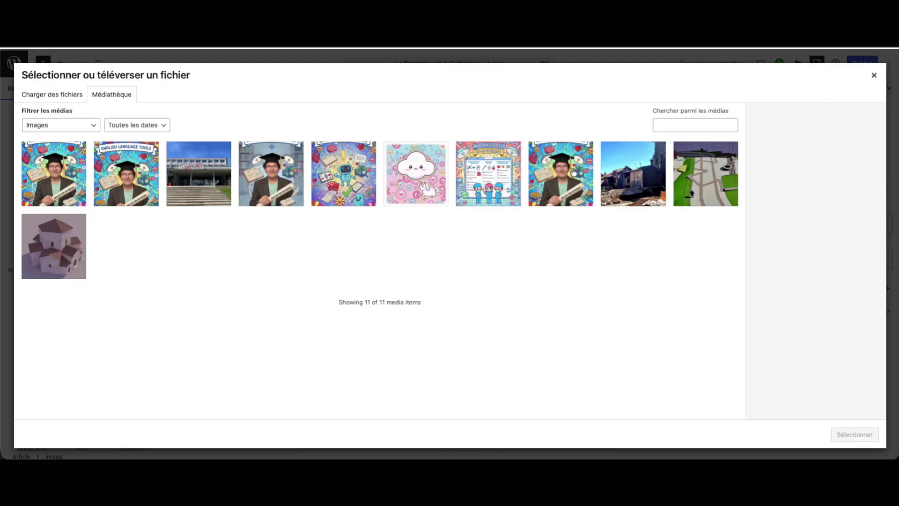
{"action": "left_click", "coordinate": [660, 179]}
{"action": "left_click", "coordinate": [857, 438]}
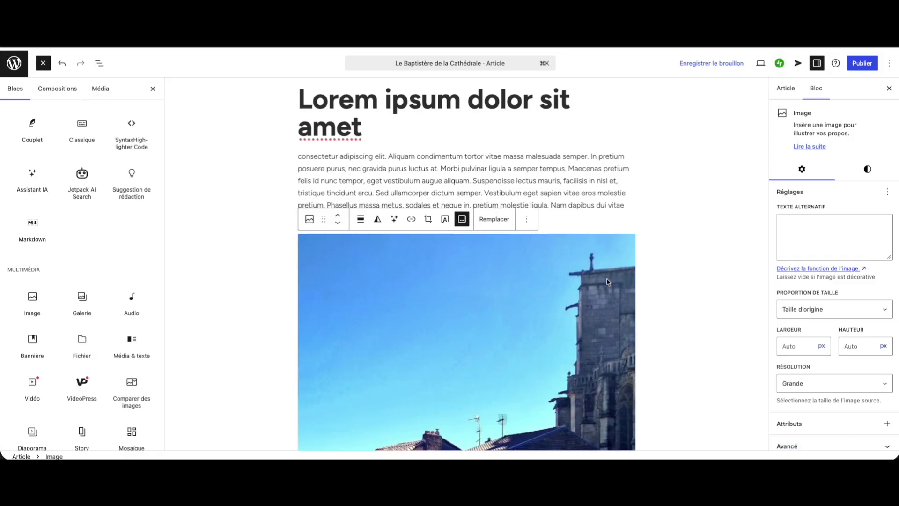
Shrink the excavation photo, align it to the left of the text and resize it to about 262 px wide.
{"action": "scroll", "coordinate": [602, 285], "scroll_direction": "down", "scroll_amount": 5}
{"action": "left_click_drag", "start_coordinate": [635, 269], "coordinate": [382, 243]}
{"action": "left_click", "coordinate": [361, 187]}
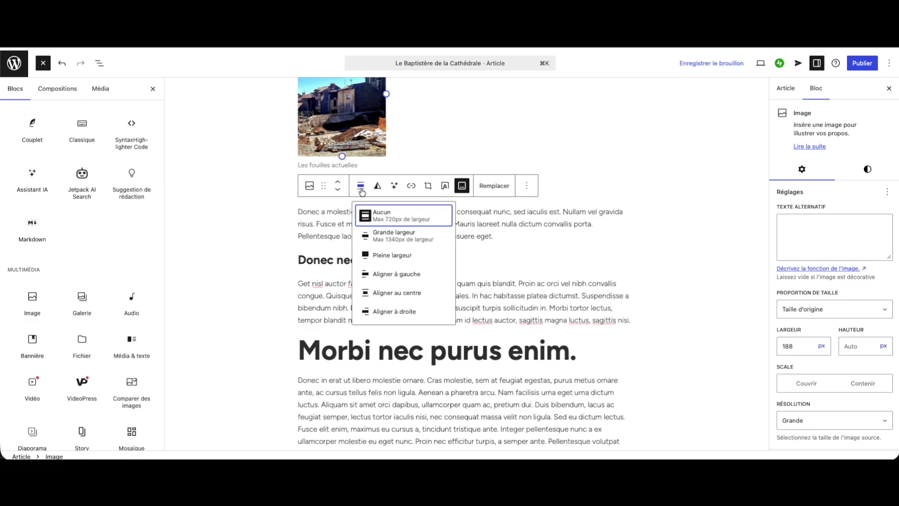
{"action": "left_click", "coordinate": [396, 273]}
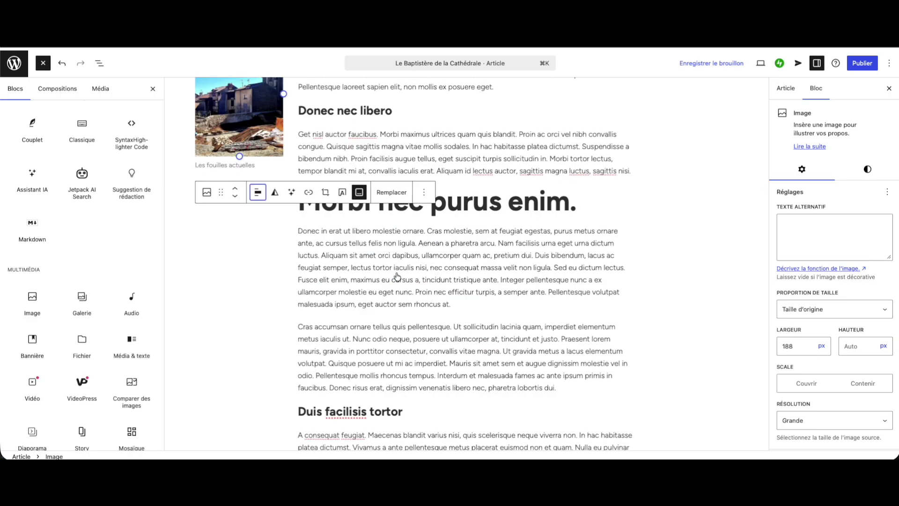
{"action": "left_click_drag", "start_coordinate": [283, 94], "coordinate": [318, 115]}
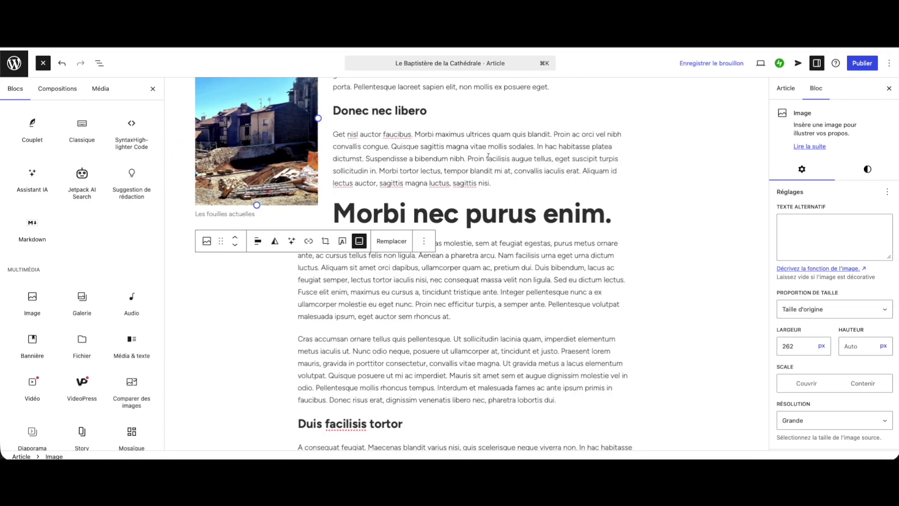
Add an Image block on a new line before the "Cras accumsan ornare" paragraph.
{"action": "left_click", "coordinate": [511, 242]}
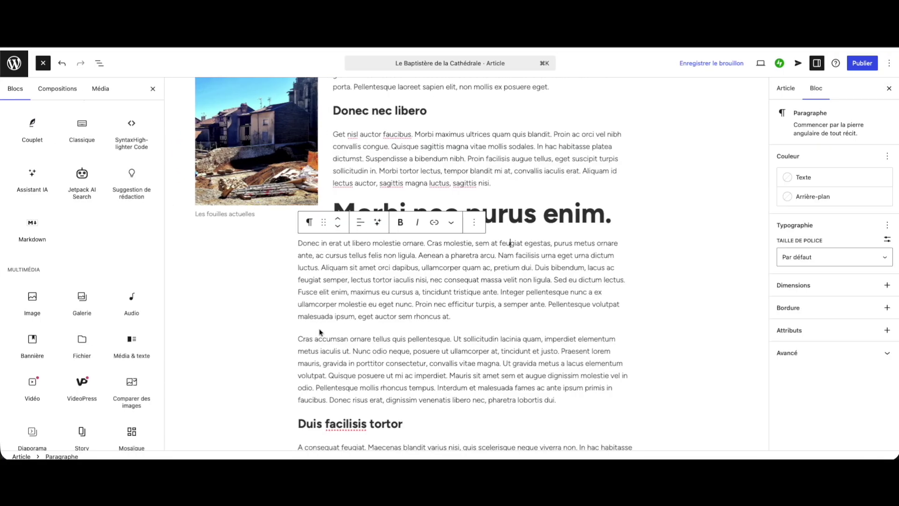
{"action": "left_click", "coordinate": [297, 338]}
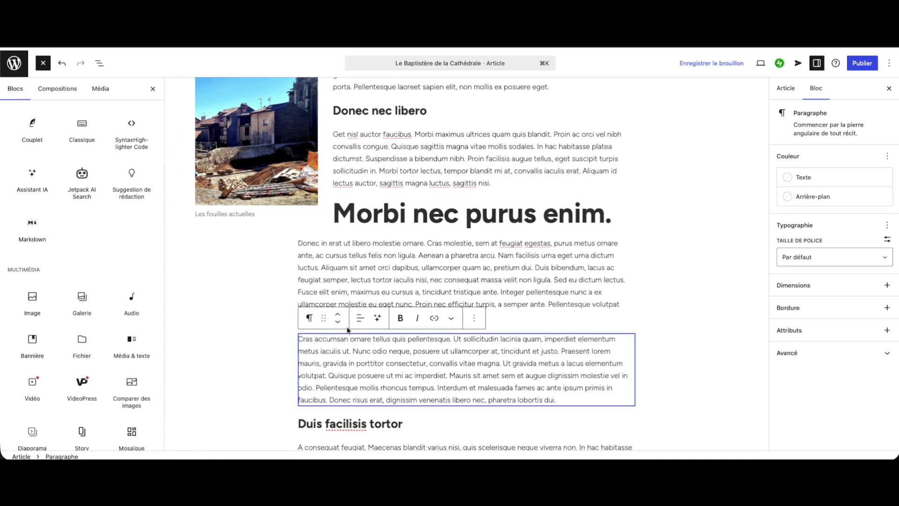
{"action": "key", "text": "Return"}
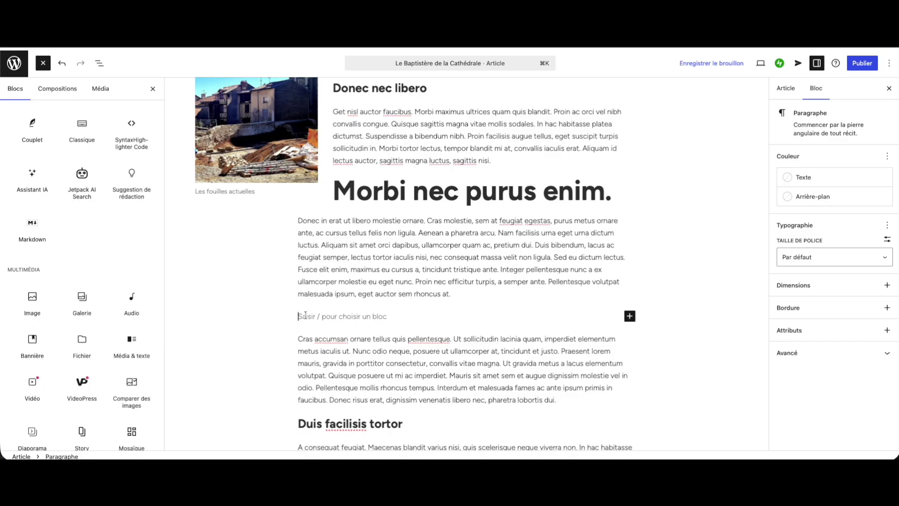
{"action": "type", "text": "/"}
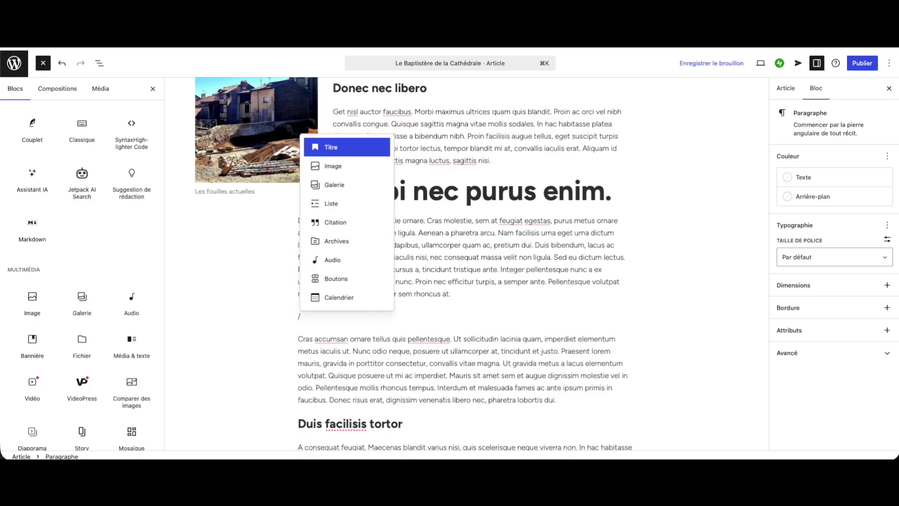
{"action": "type", "text": "im"}
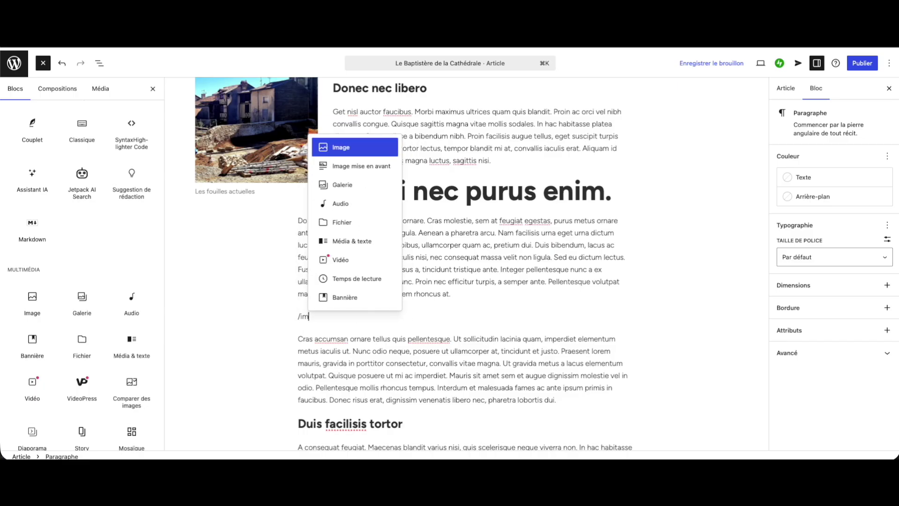
{"action": "key", "text": "Return"}
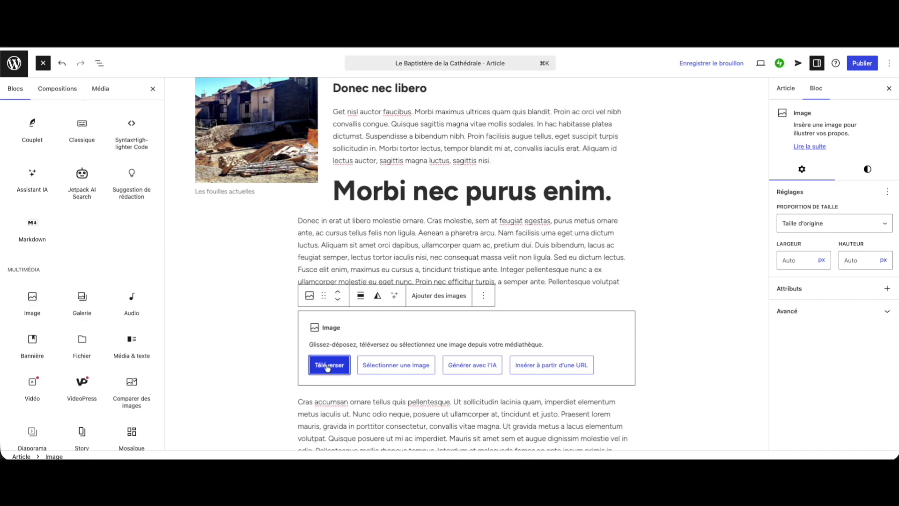
Fill the second Image block with the media library picture img_1603-2.jpg, captioned "Le futur jardin public".
{"action": "left_click", "coordinate": [384, 366]}
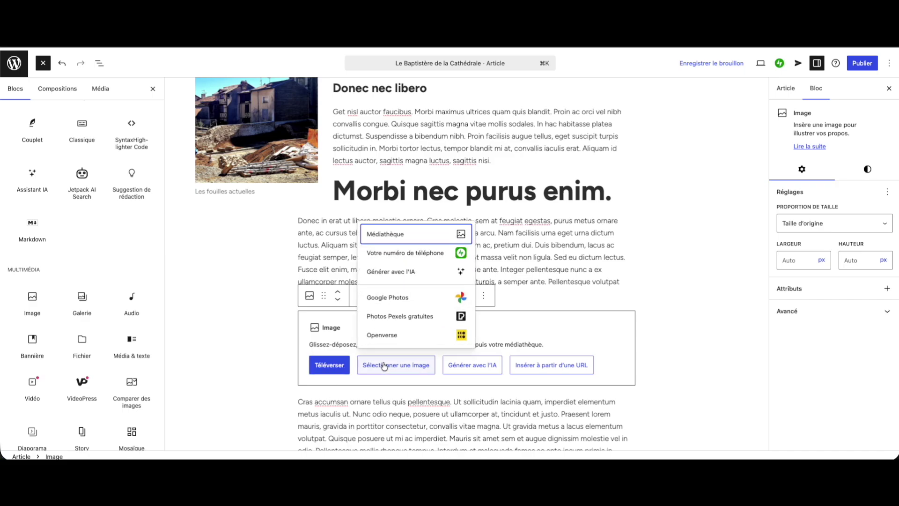
{"action": "left_click", "coordinate": [394, 232]}
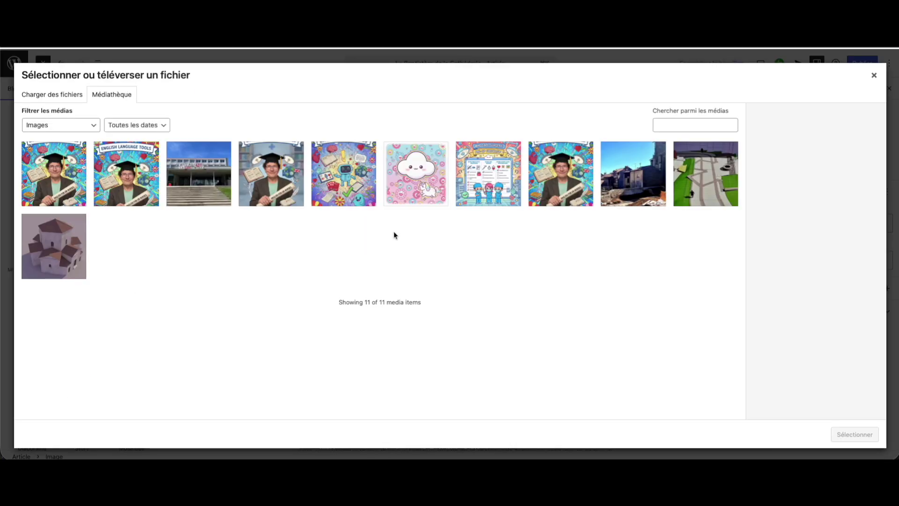
{"action": "left_click", "coordinate": [714, 182]}
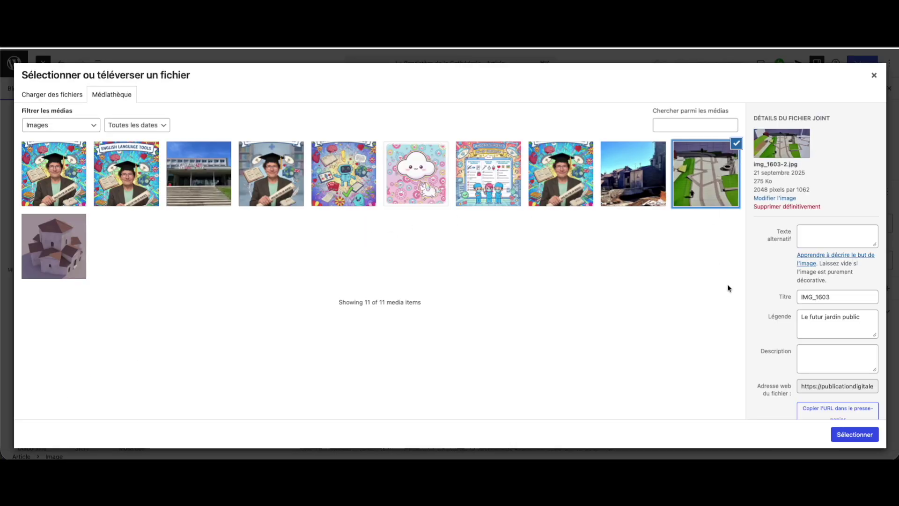
{"action": "left_click", "coordinate": [854, 434]}
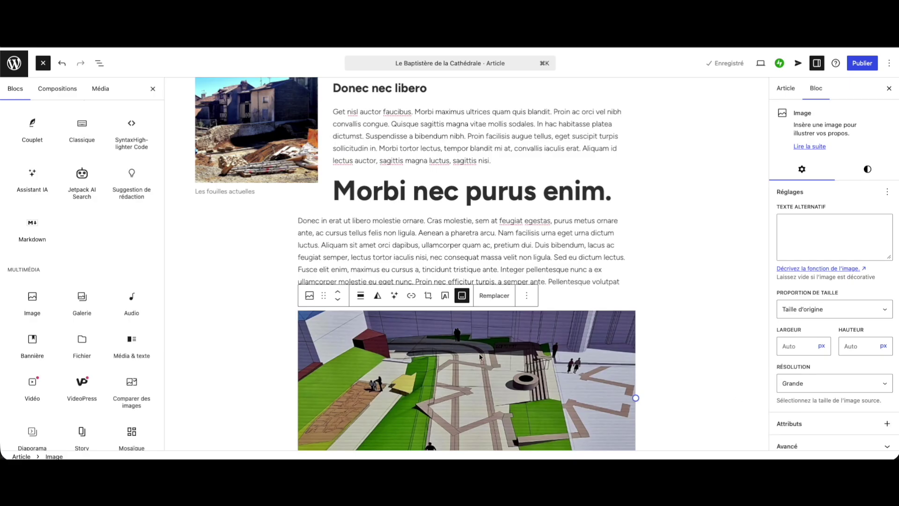
{"action": "scroll", "coordinate": [529, 318], "scroll_direction": "down", "scroll_amount": 5}
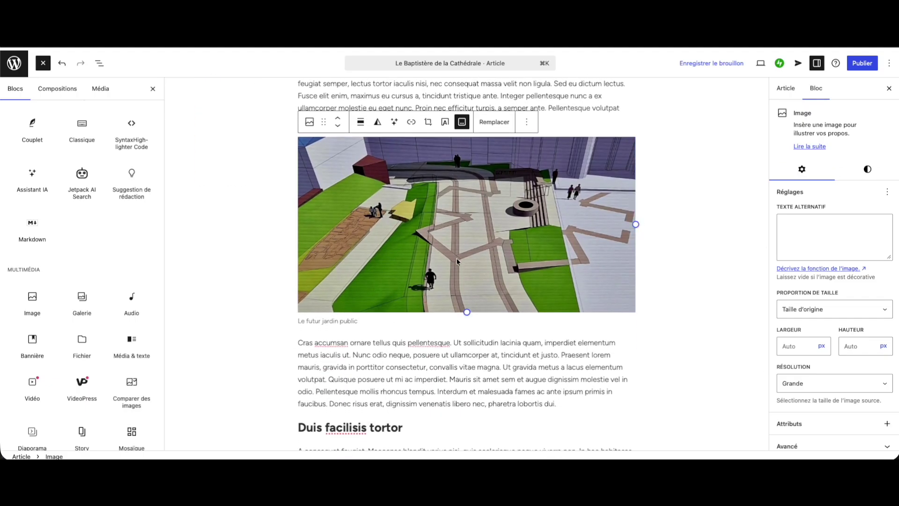
{"action": "left_click", "coordinate": [429, 123]}
{"action": "left_click", "coordinate": [469, 123]}
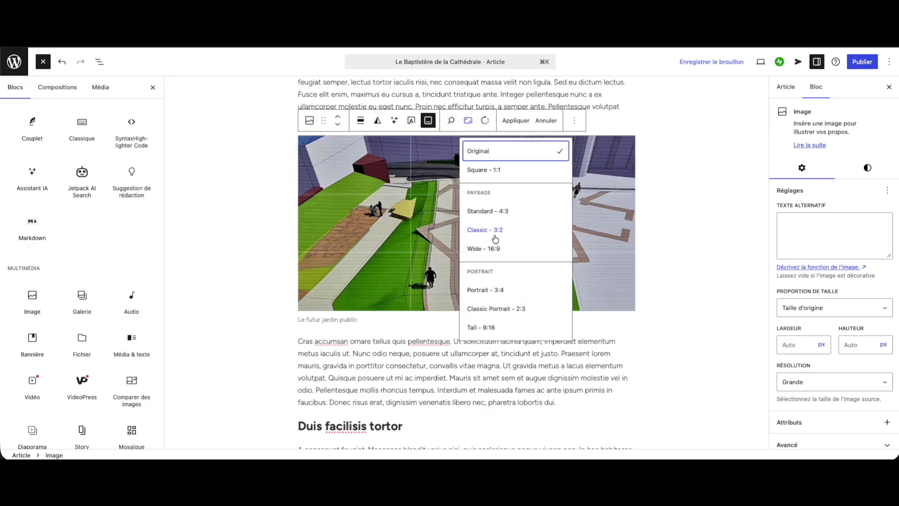
{"action": "left_click", "coordinate": [489, 250]}
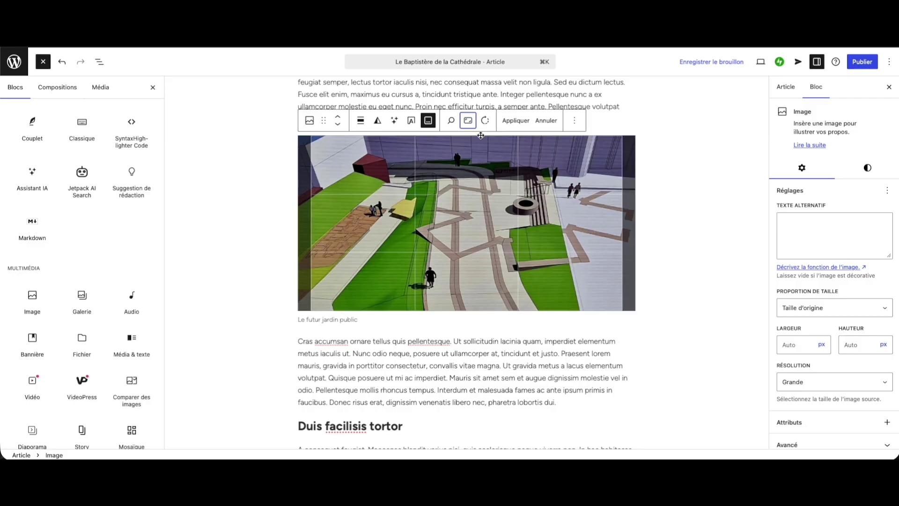
{"action": "left_click", "coordinate": [467, 121]}
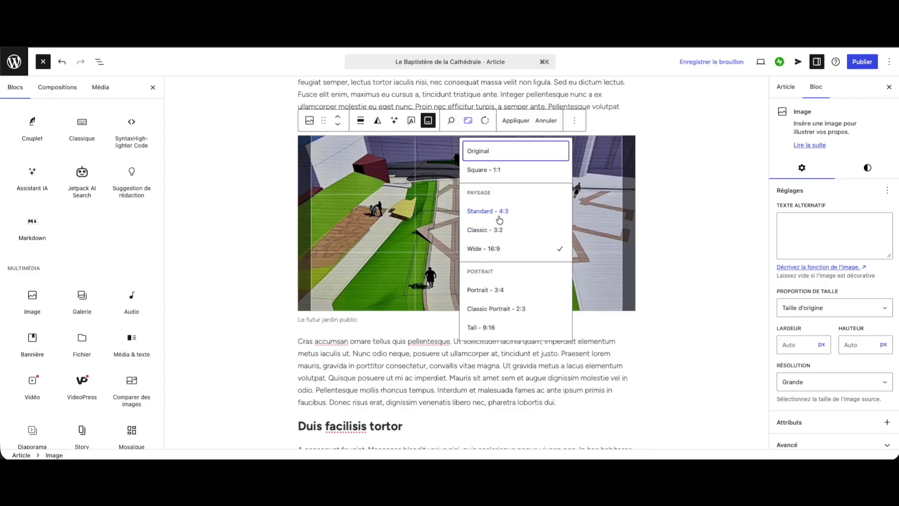
{"action": "left_click", "coordinate": [478, 151]}
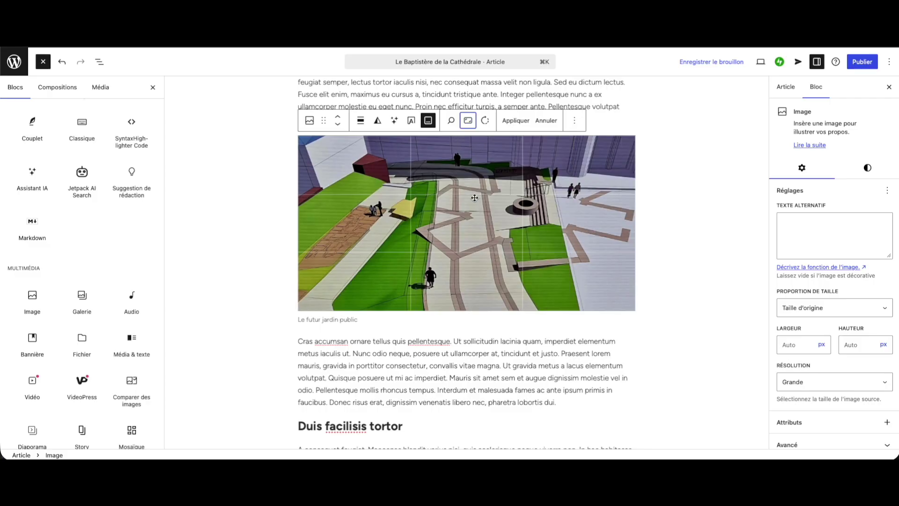
{"action": "scroll", "coordinate": [481, 130], "scroll_direction": "up", "scroll_amount": 1}
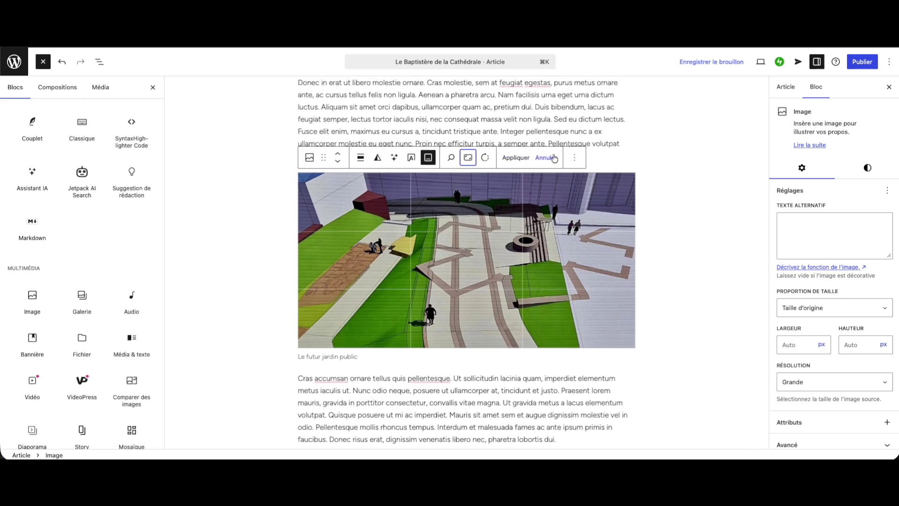
{"action": "left_click", "coordinate": [545, 157]}
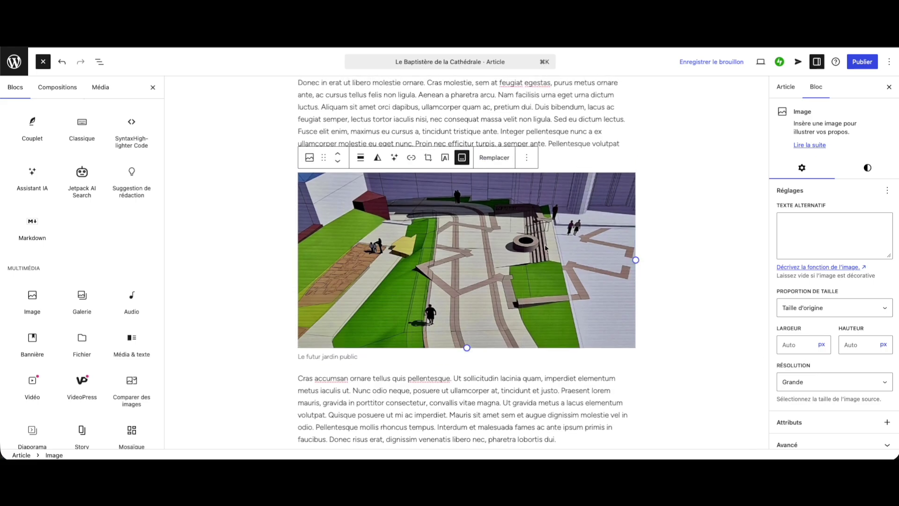
Add a Gallery block after the last paragraph, under the "Duis facilisis tortor" heading.
{"action": "scroll", "coordinate": [618, 247], "scroll_direction": "up", "scroll_amount": 2}
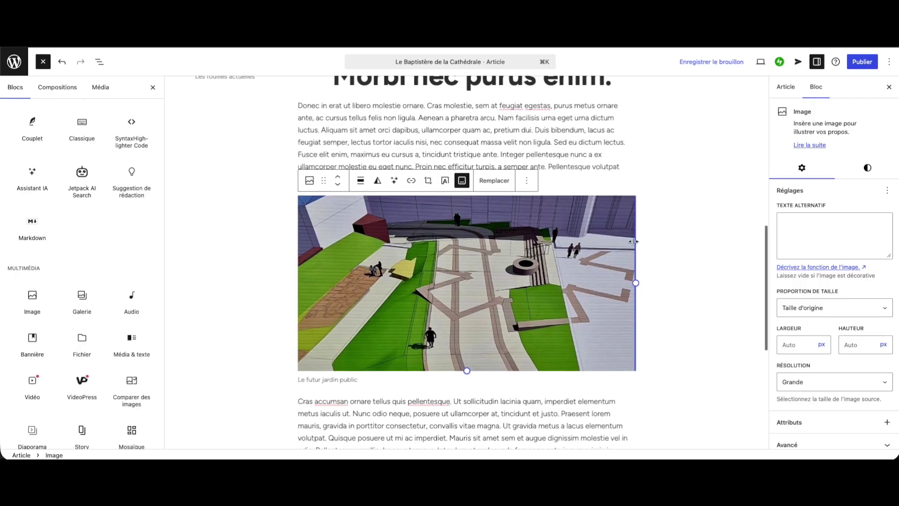
{"action": "scroll", "coordinate": [521, 208], "scroll_direction": "down", "scroll_amount": 10}
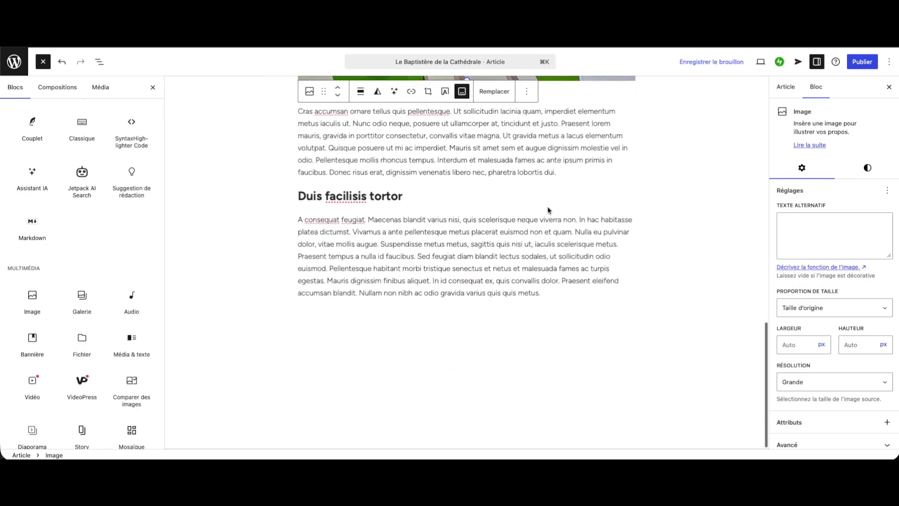
{"action": "left_click", "coordinate": [551, 294]}
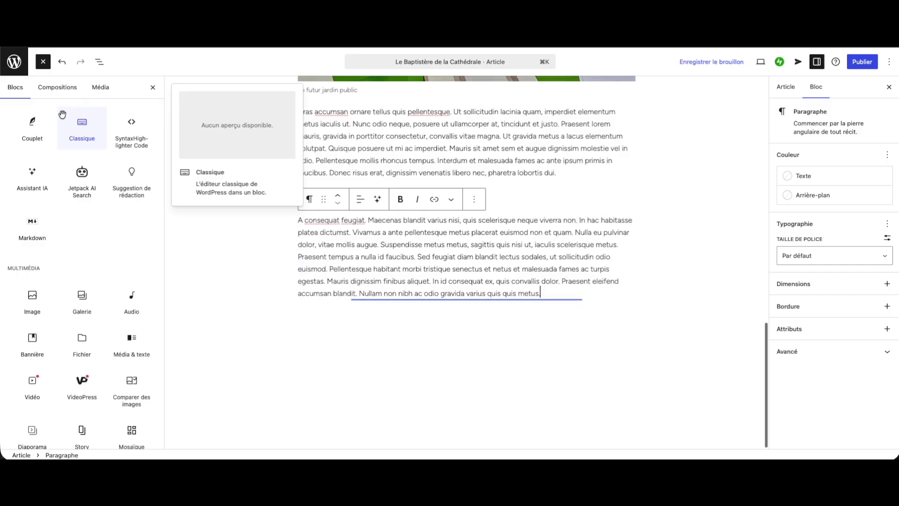
{"action": "scroll", "coordinate": [33, 188], "scroll_direction": "down", "scroll_amount": 3}
{"action": "left_click", "coordinate": [82, 228]}
Create the gallery from the media library with the excavation photo, the public garden picture and the 3D view of the baptistery.
{"action": "left_click", "coordinate": [394, 364]}
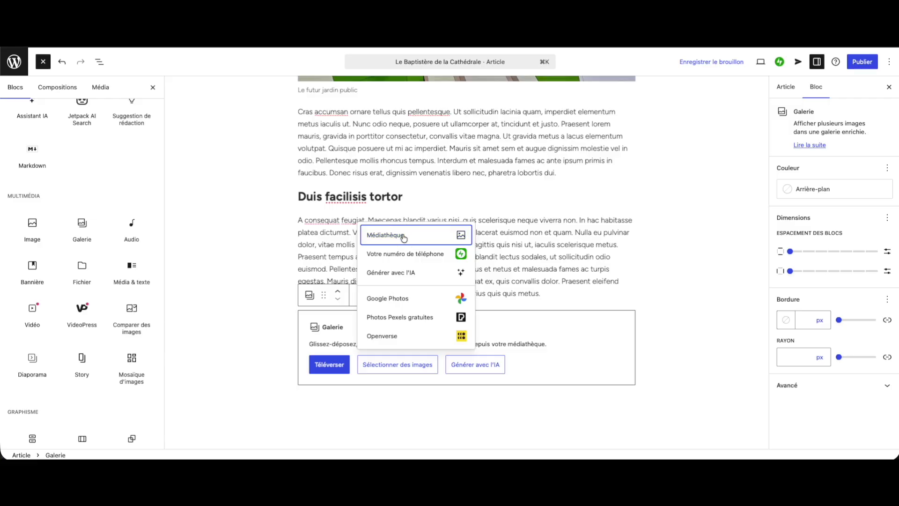
{"action": "left_click", "coordinate": [406, 235]}
{"action": "left_click", "coordinate": [704, 171]}
{"action": "left_click", "coordinate": [143, 254]}
{"action": "left_click", "coordinate": [209, 247]}
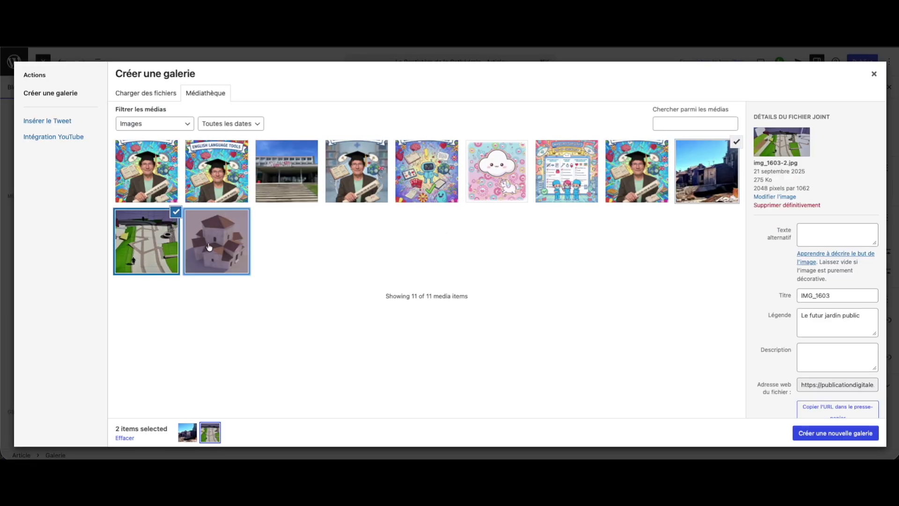
{"action": "left_click", "coordinate": [838, 433]}
{"action": "left_click", "coordinate": [839, 433]}
Capitalise the first letter of "consectetur" in the paragraph under the "Lorem ipsum dolor sit amet" heading.
{"action": "scroll", "coordinate": [649, 341], "scroll_direction": "up", "scroll_amount": 15}
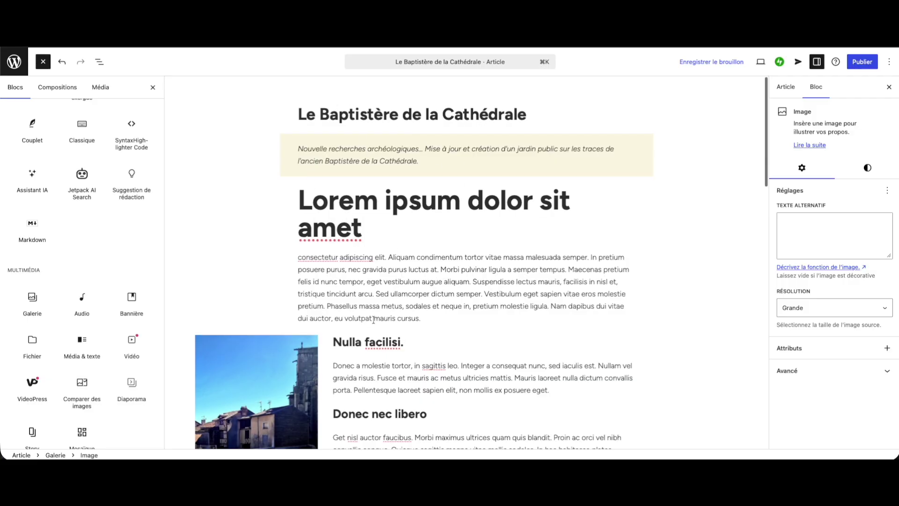
{"action": "scroll", "coordinate": [373, 319], "scroll_direction": "down", "scroll_amount": 3}
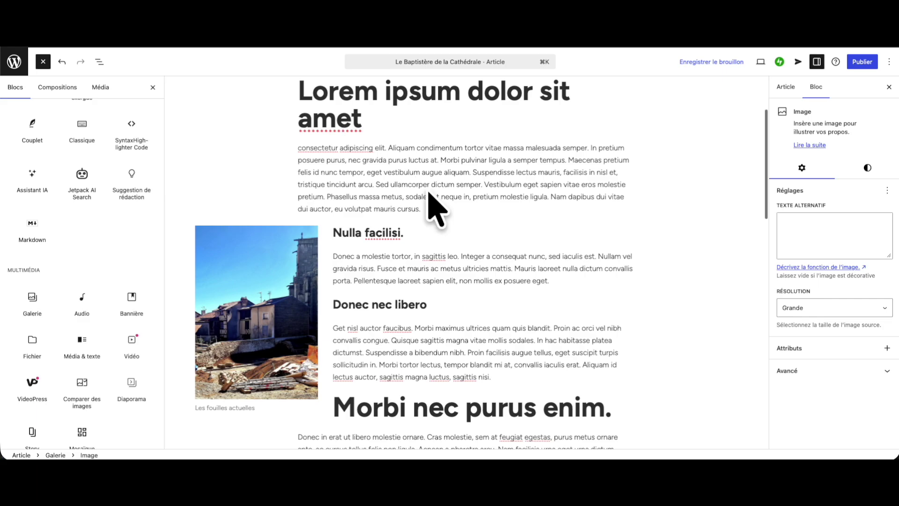
{"action": "left_click", "coordinate": [299, 148]}
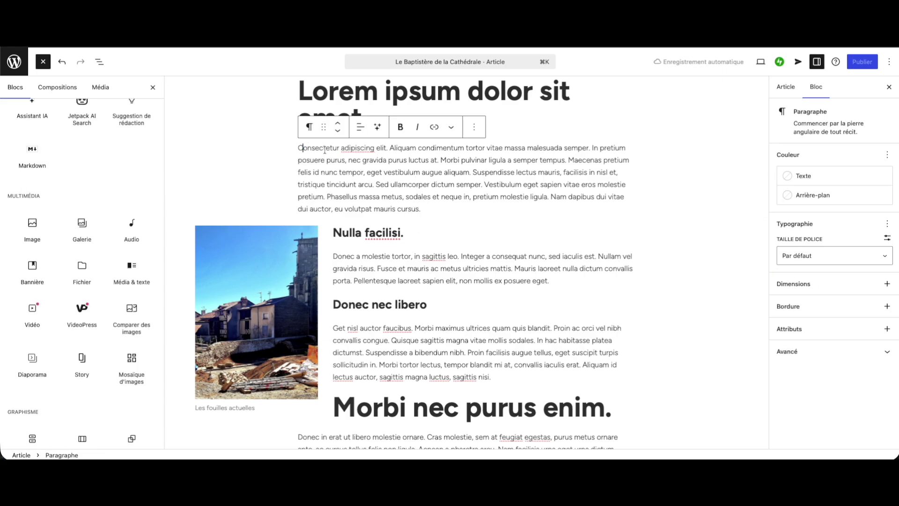
Set the gallery image "Le futur jardin public" to enlarge on click (Agrandir au clic) and close the block inserter.
{"action": "scroll", "coordinate": [352, 174], "scroll_direction": "down", "scroll_amount": 15}
{"action": "scroll", "coordinate": [351, 174], "scroll_direction": "down", "scroll_amount": 5}
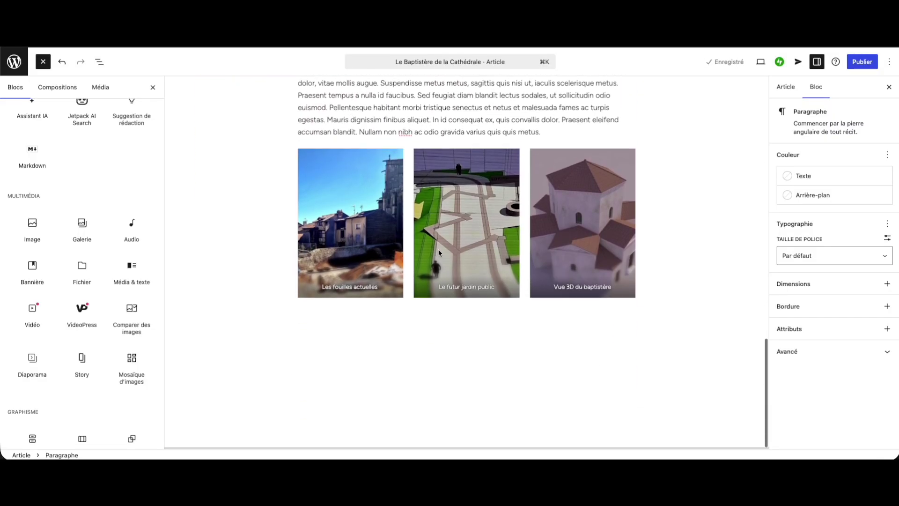
{"action": "left_click", "coordinate": [477, 198]}
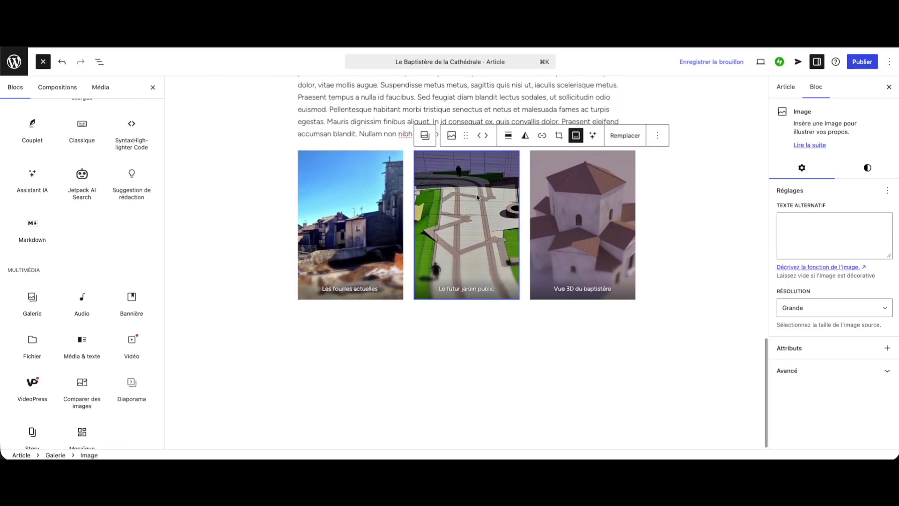
{"action": "left_click", "coordinate": [541, 136]}
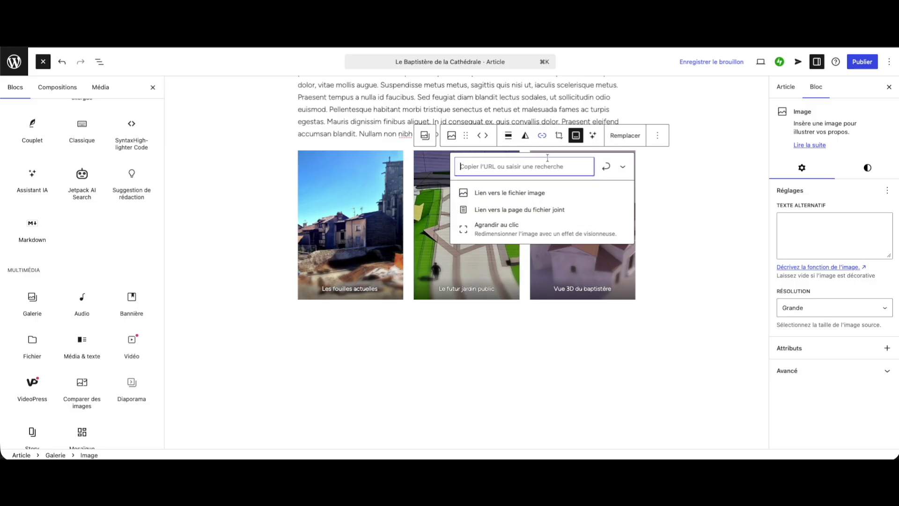
{"action": "left_click", "coordinate": [496, 229]}
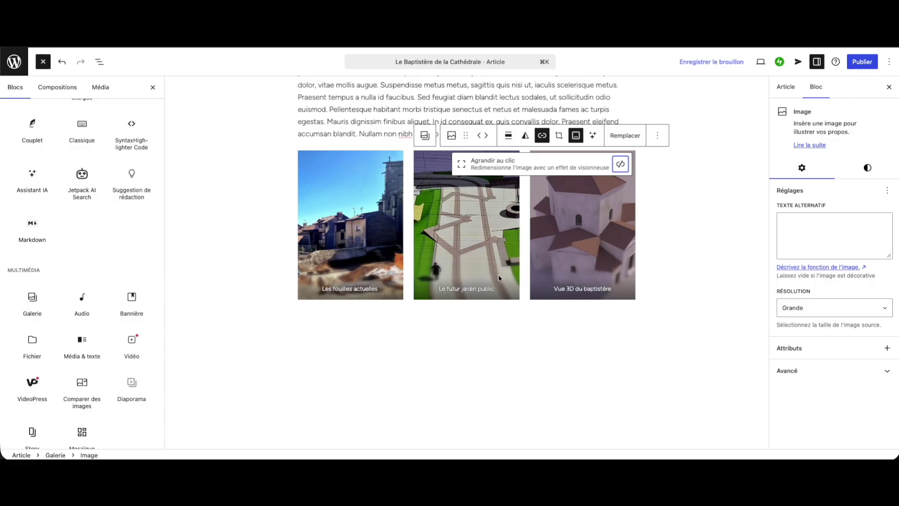
{"action": "left_click", "coordinate": [153, 87]}
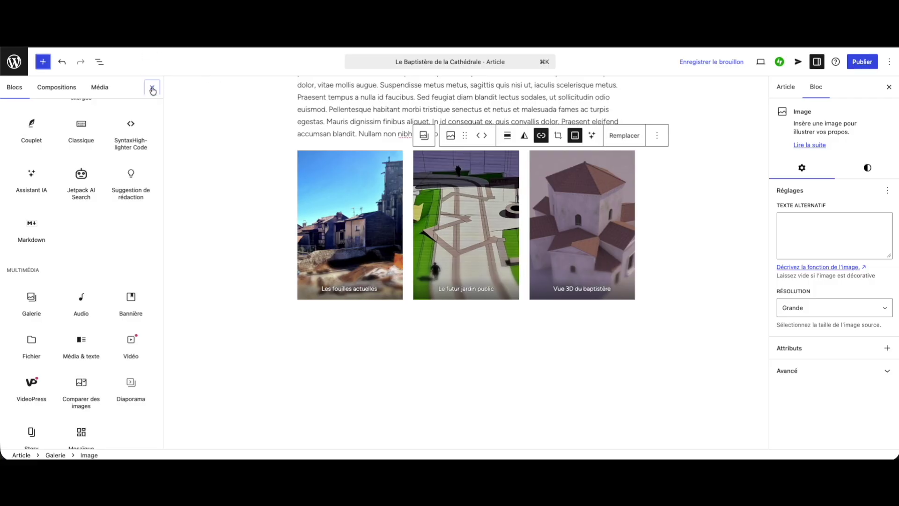
Set the 3D view of the baptistery from the media library as the article's featured image.
{"action": "scroll", "coordinate": [610, 189], "scroll_direction": "up", "scroll_amount": 5}
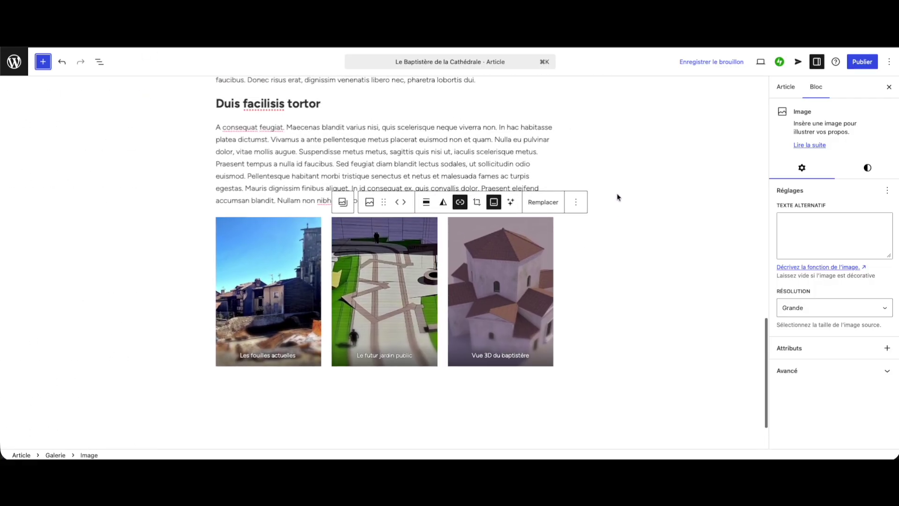
{"action": "left_click", "coordinate": [617, 197]}
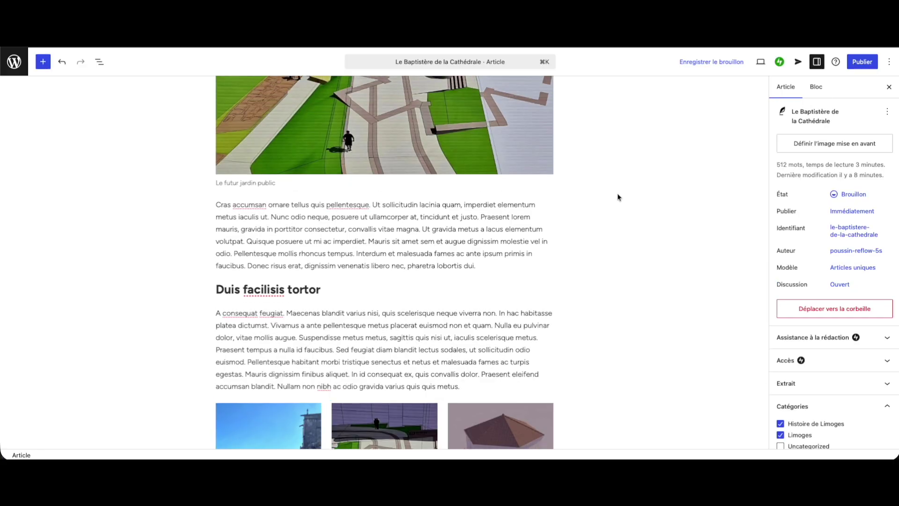
{"action": "left_click", "coordinate": [673, 191]}
{"action": "left_click", "coordinate": [821, 144]}
{"action": "left_click", "coordinate": [816, 171]}
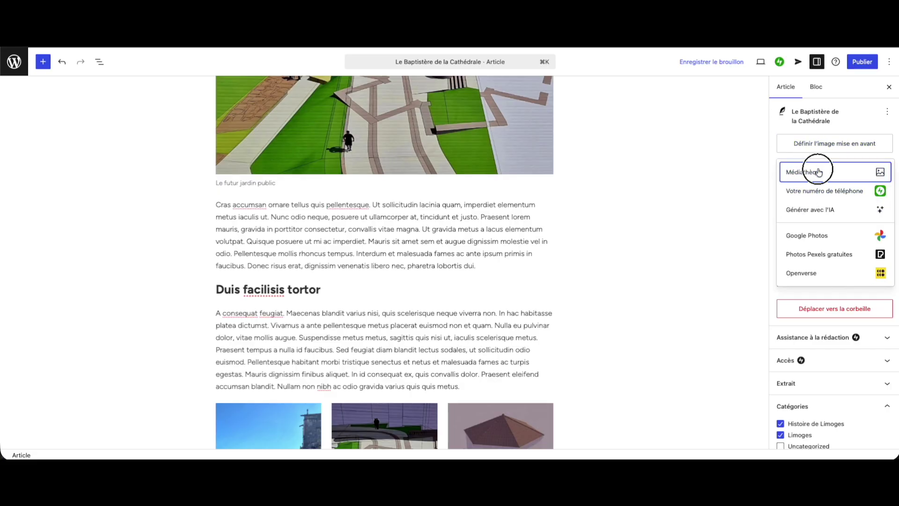
{"action": "left_click", "coordinate": [68, 243]}
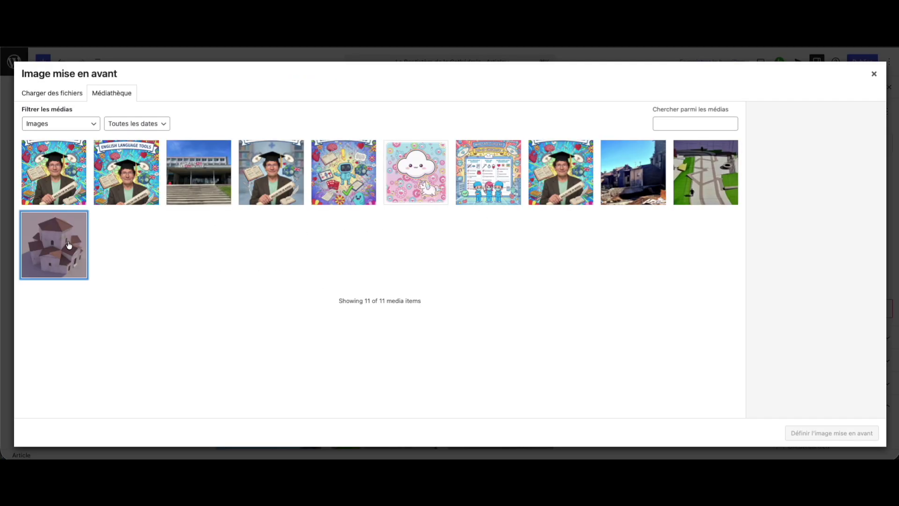
{"action": "left_click", "coordinate": [838, 437]}
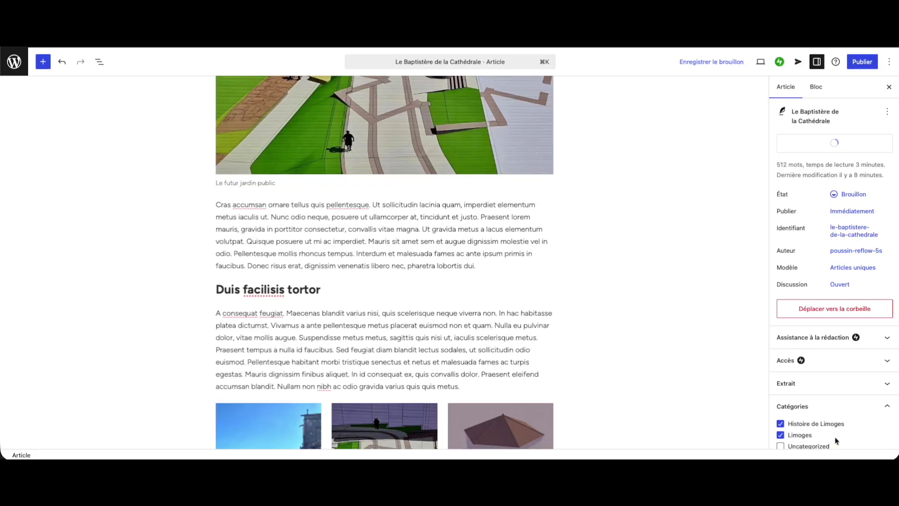
Publish the article and open it on the live site.
{"action": "scroll", "coordinate": [607, 317], "scroll_direction": "up", "scroll_amount": 15}
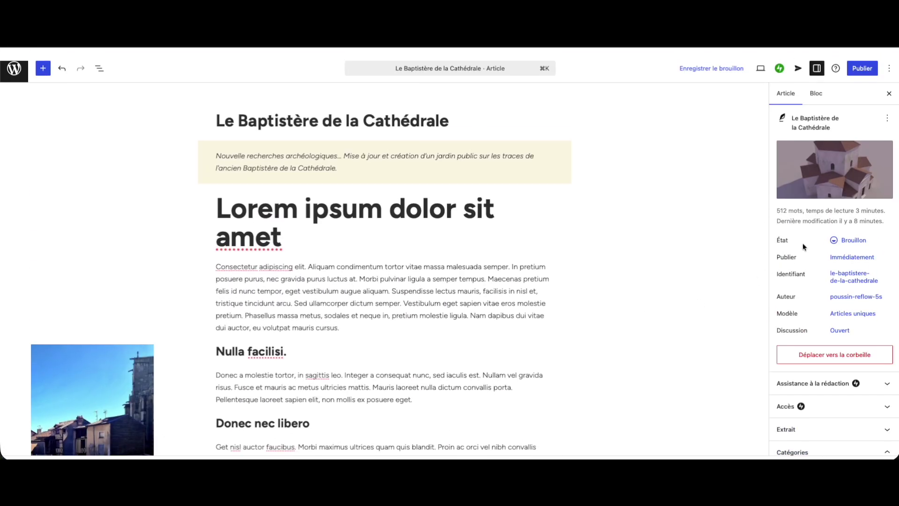
{"action": "left_click", "coordinate": [864, 69]}
{"action": "left_click", "coordinate": [864, 69]}
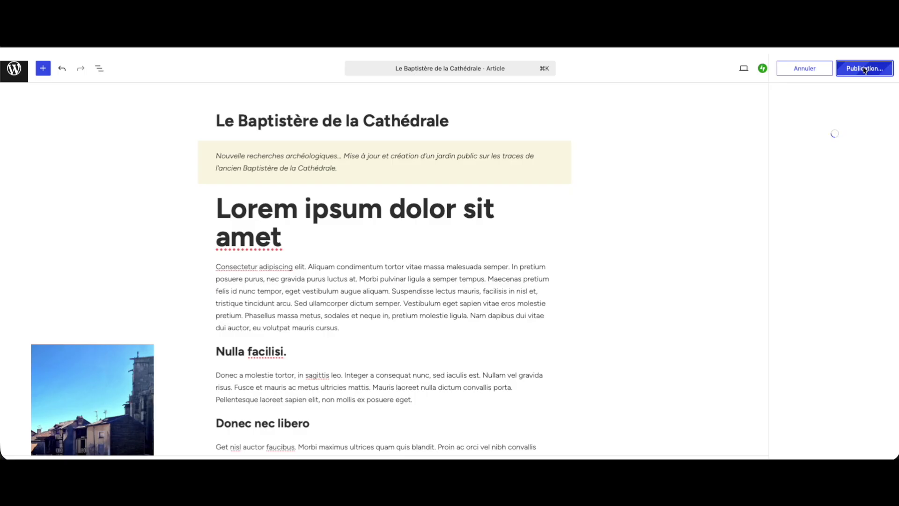
{"action": "left_click", "coordinate": [732, 62]}
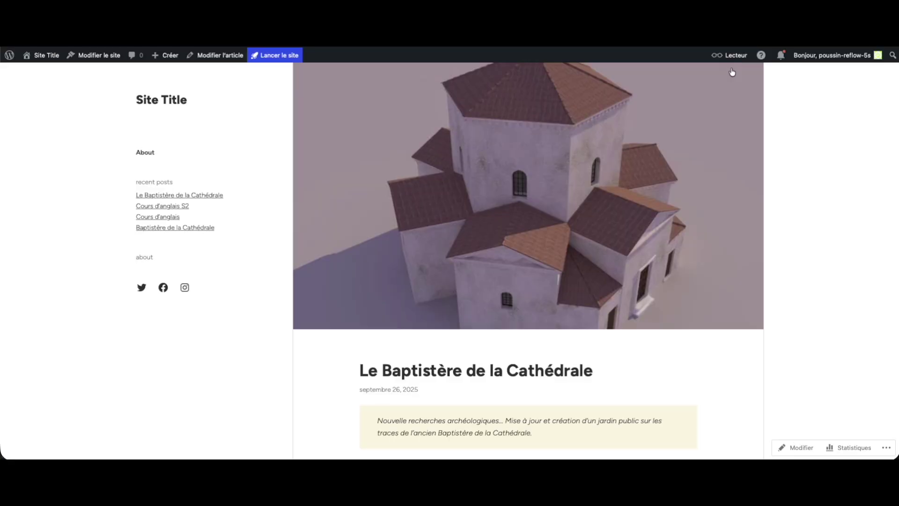
Examine the published article from the featured image, title and intro down through the captioned images to the gallery.
{"action": "scroll", "coordinate": [729, 173], "scroll_direction": "down", "scroll_amount": 3}
{"action": "scroll", "coordinate": [729, 174], "scroll_direction": "up", "scroll_amount": 3}
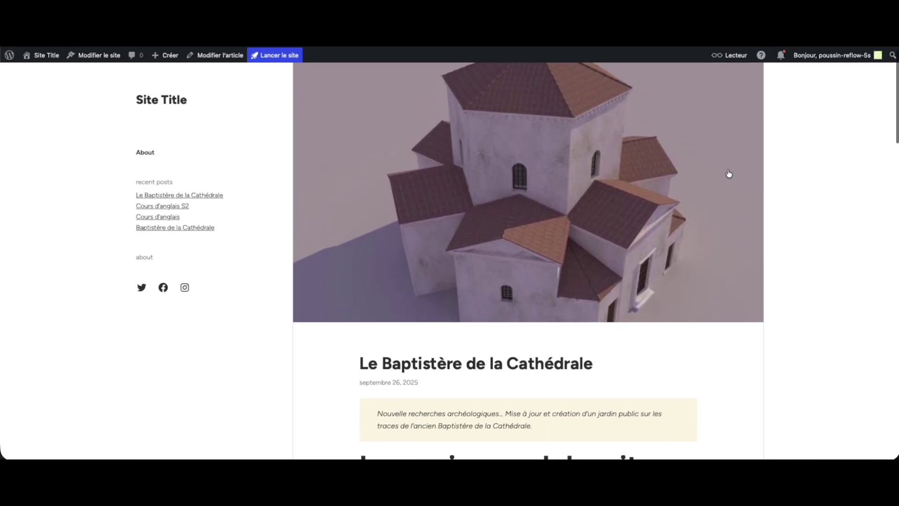
{"action": "scroll", "coordinate": [729, 173], "scroll_direction": "down", "scroll_amount": 5}
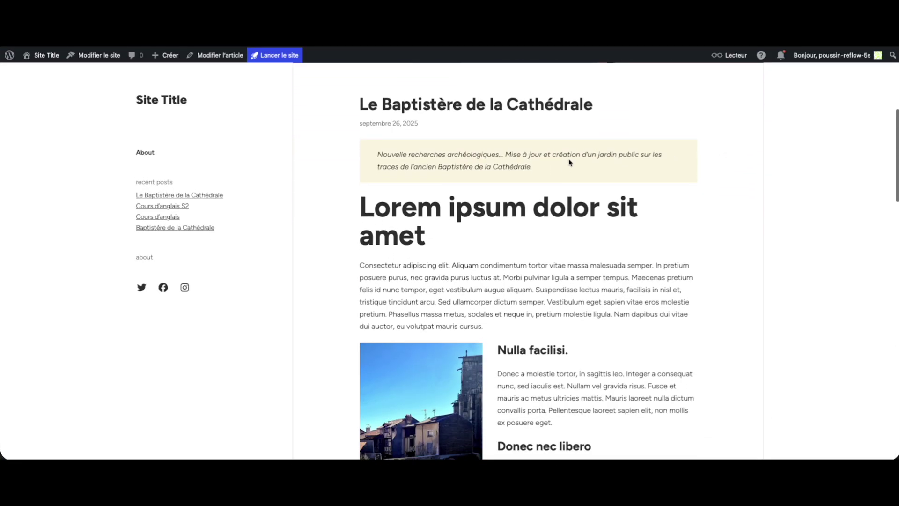
{"action": "left_click_drag", "start_coordinate": [578, 131], "coordinate": [617, 182]}
{"action": "scroll", "coordinate": [683, 200], "scroll_direction": "down", "scroll_amount": 2}
{"action": "scroll", "coordinate": [655, 189], "scroll_direction": "up", "scroll_amount": 2}
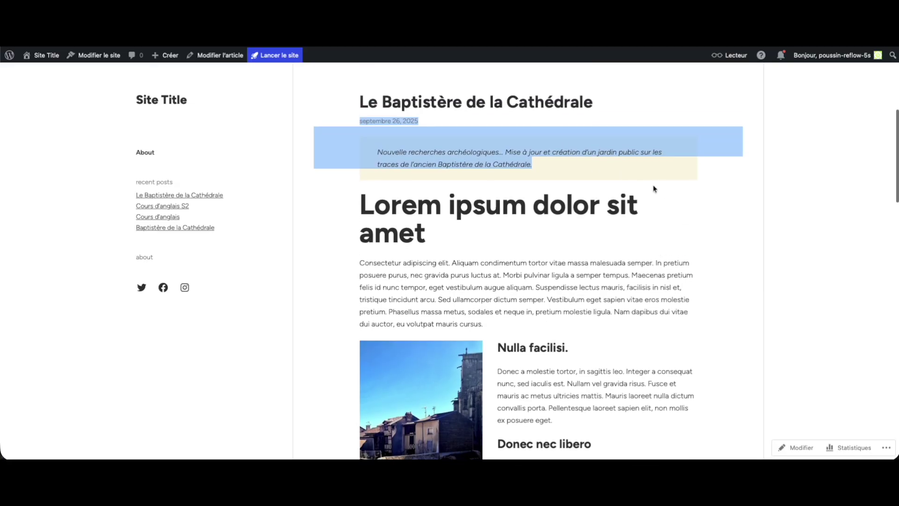
{"action": "left_click", "coordinate": [428, 144]}
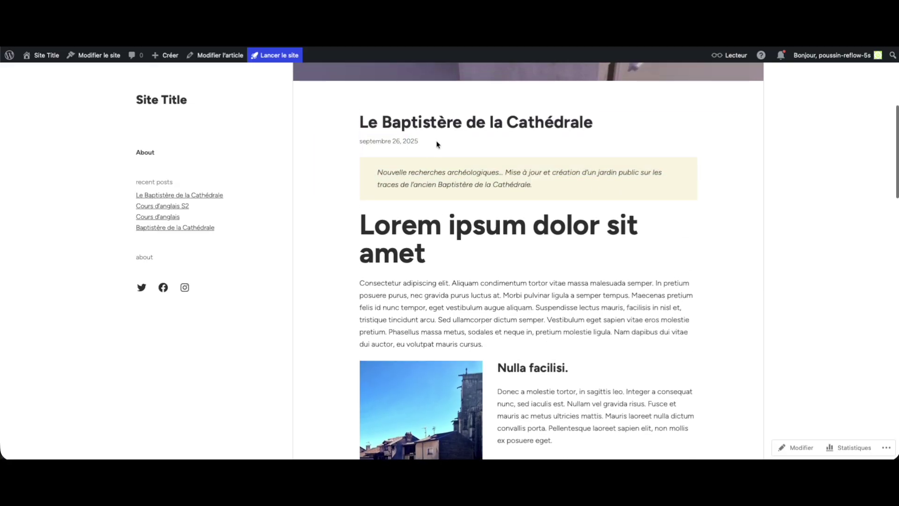
{"action": "scroll", "coordinate": [437, 144], "scroll_direction": "down", "scroll_amount": 5}
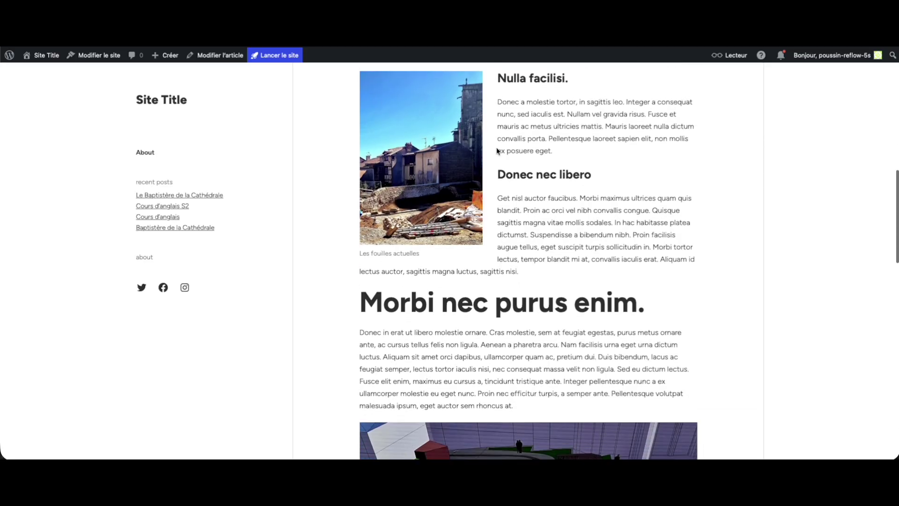
{"action": "scroll", "coordinate": [497, 153], "scroll_direction": "up", "scroll_amount": 3}
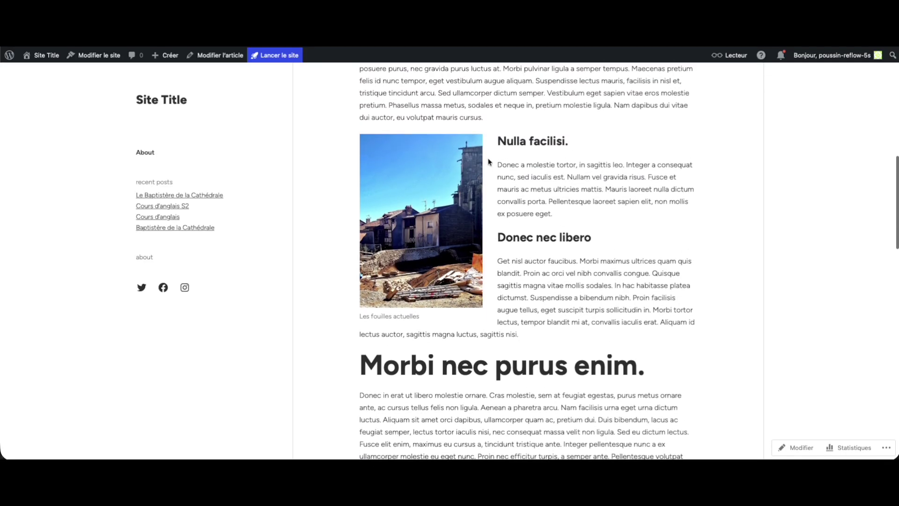
{"action": "left_click_drag", "start_coordinate": [374, 315], "coordinate": [436, 316]}
{"action": "scroll", "coordinate": [417, 362], "scroll_direction": "down", "scroll_amount": 6}
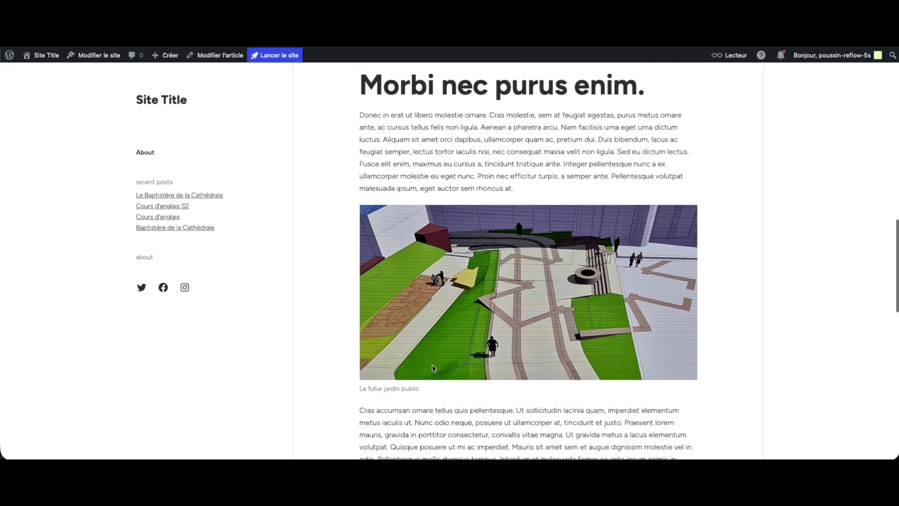
{"action": "left_click_drag", "start_coordinate": [371, 399], "coordinate": [458, 373]}
{"action": "scroll", "coordinate": [420, 271], "scroll_direction": "down", "scroll_amount": 7}
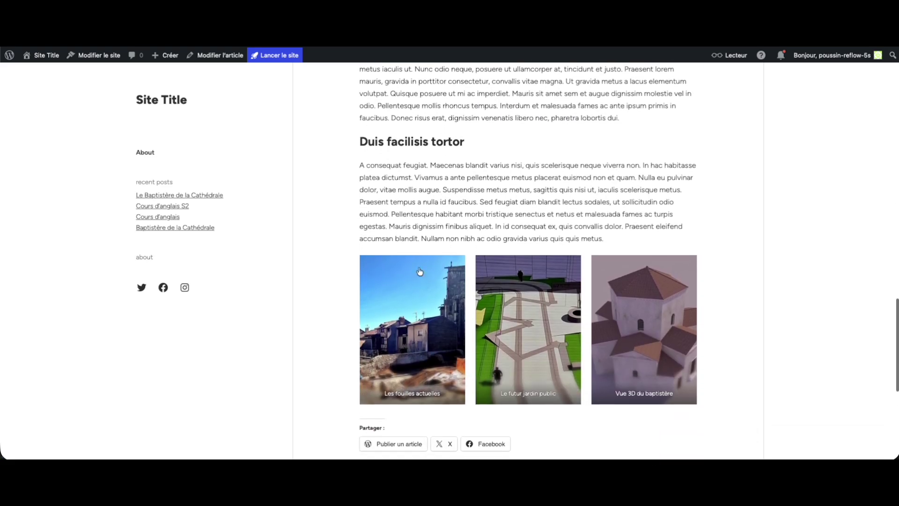
View the gallery's "Les fouilles actuelles" photo full size, browse the other gallery images and close the viewer.
{"action": "left_click", "coordinate": [435, 327]}
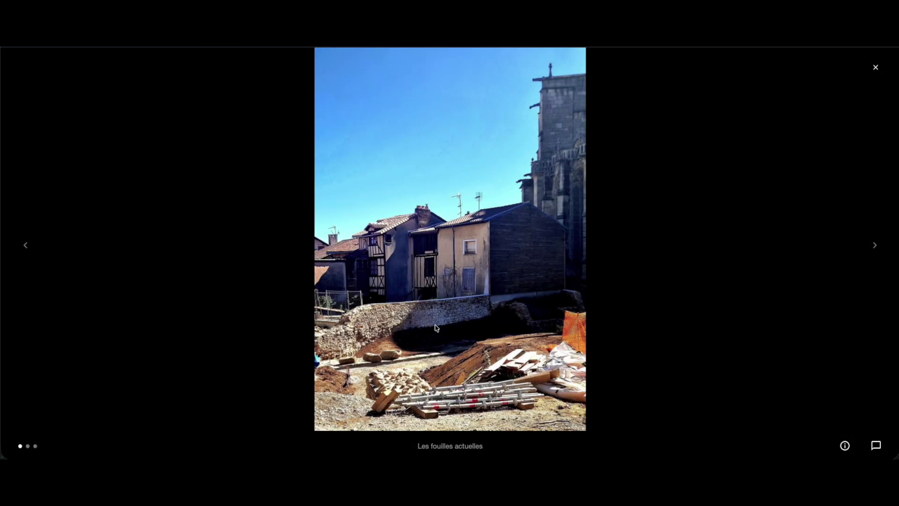
{"action": "key", "text": "Right"}
{"action": "key", "text": "Right"}
{"action": "key", "text": "Left"}
{"action": "key", "text": "Left"}
{"action": "key", "text": "Escape"}
{"action": "scroll", "coordinate": [528, 260], "scroll_direction": "up", "scroll_amount": 15}
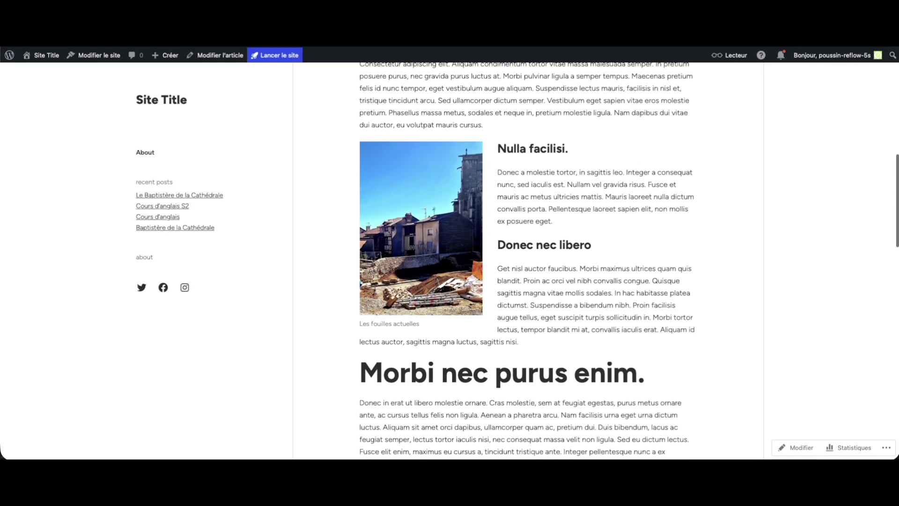